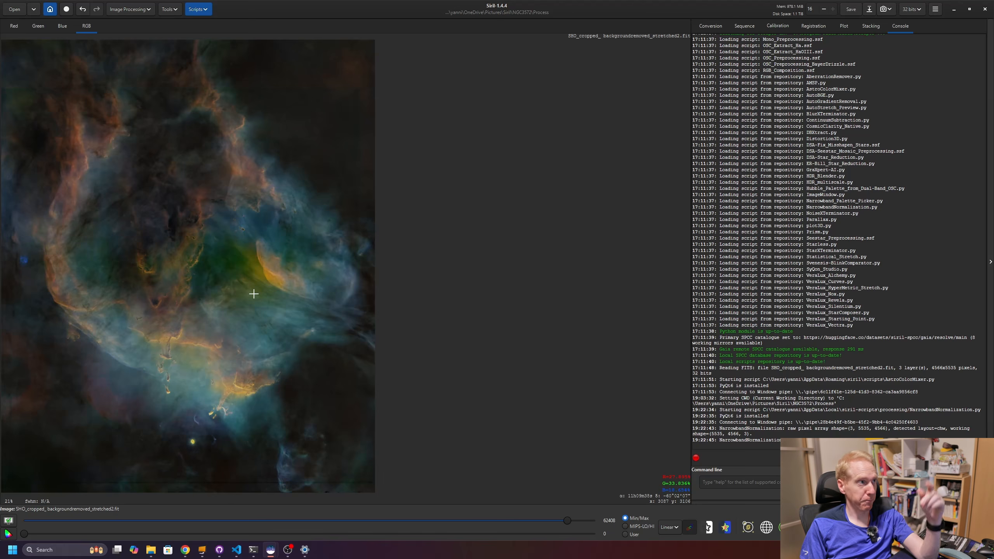
- Open the script repository settings and filter the script list for mixer
left_click(200, 10)
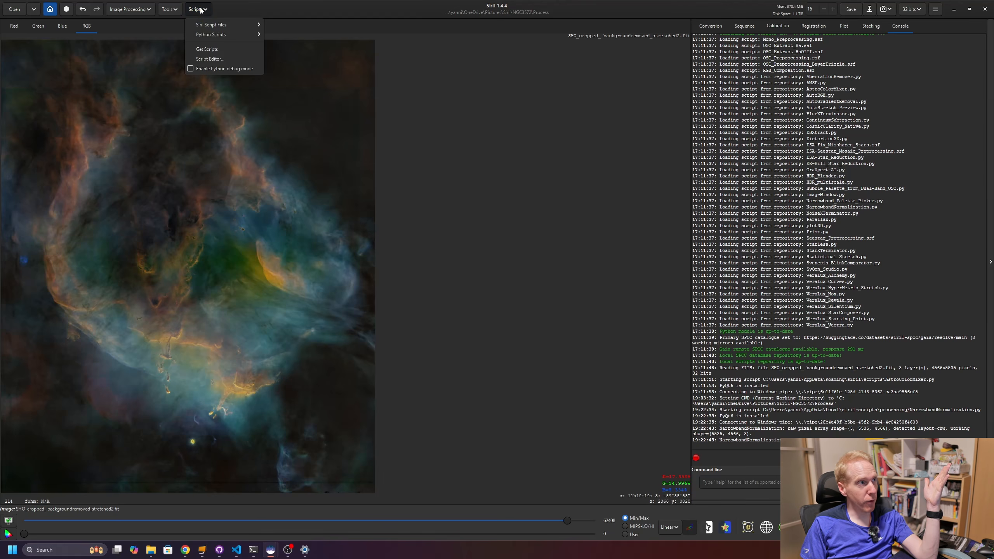
left_click(207, 49)
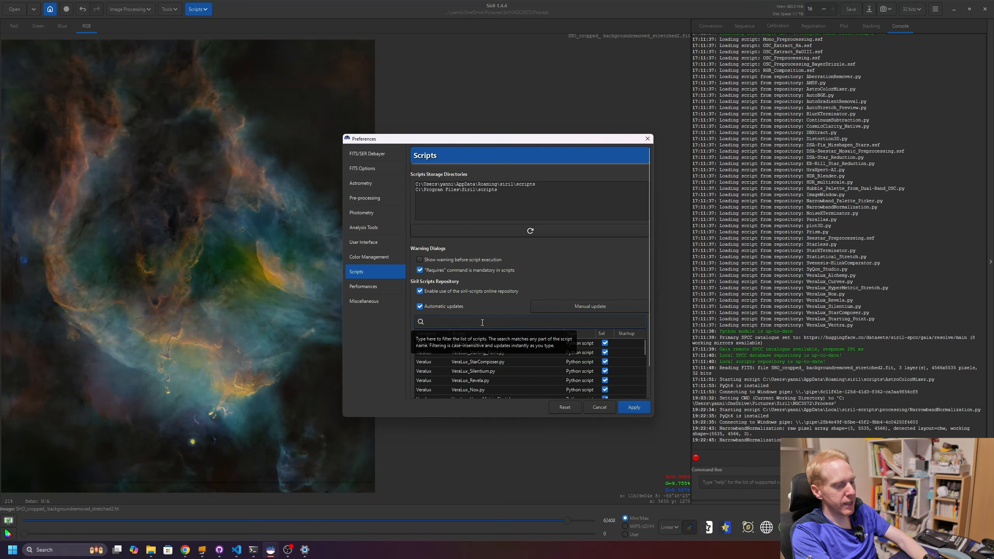
type("mixer")
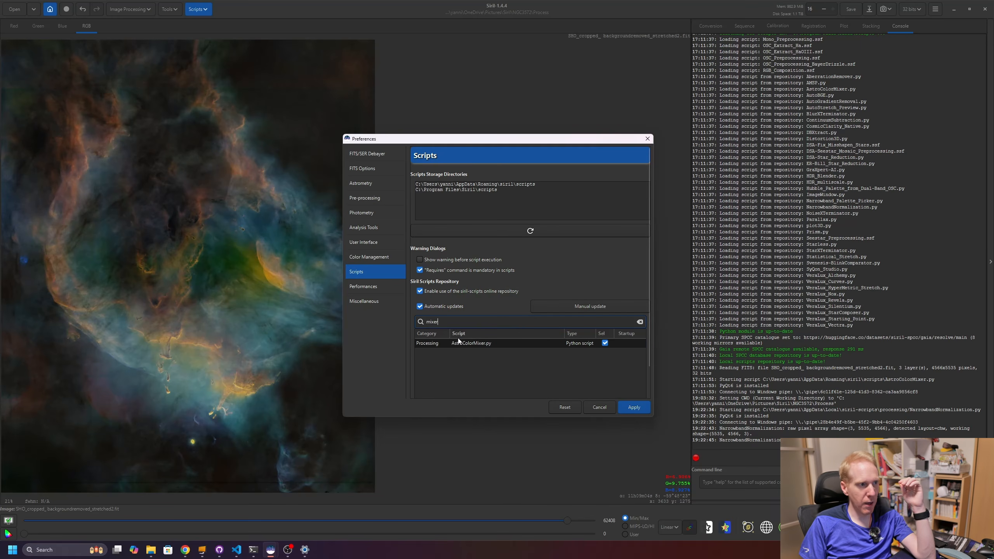
left_click(484, 345)
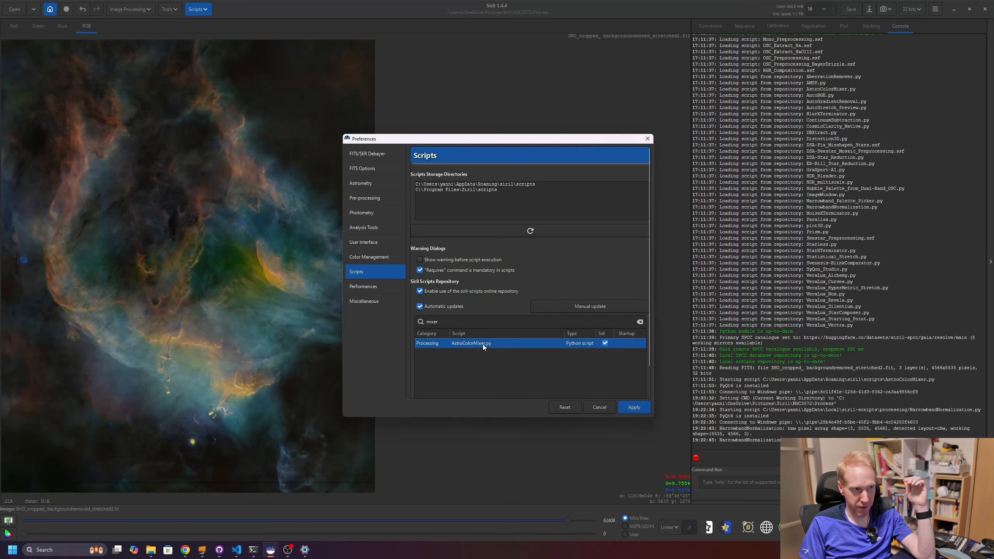
- Open the AstroColorMixer.py source in the script editor to read it, close it, and apply the preferences
double_click(479, 343)
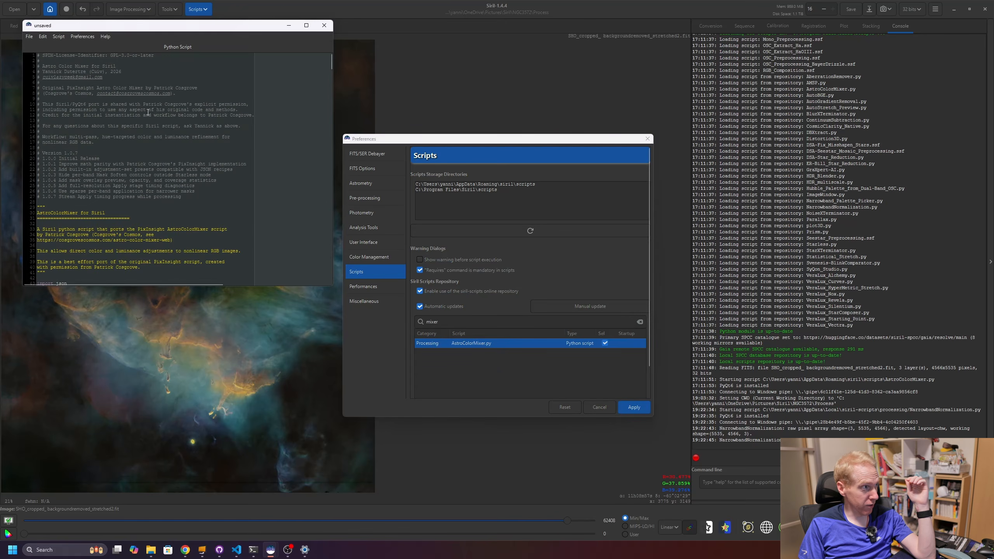
left_click_drag(122, 72, 203, 116)
left_click(235, 217)
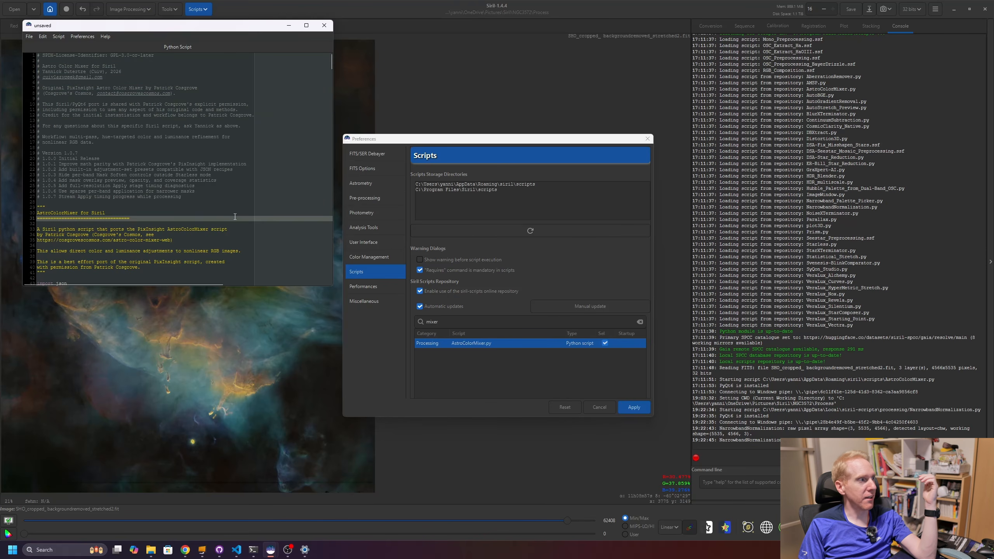
left_click(324, 25)
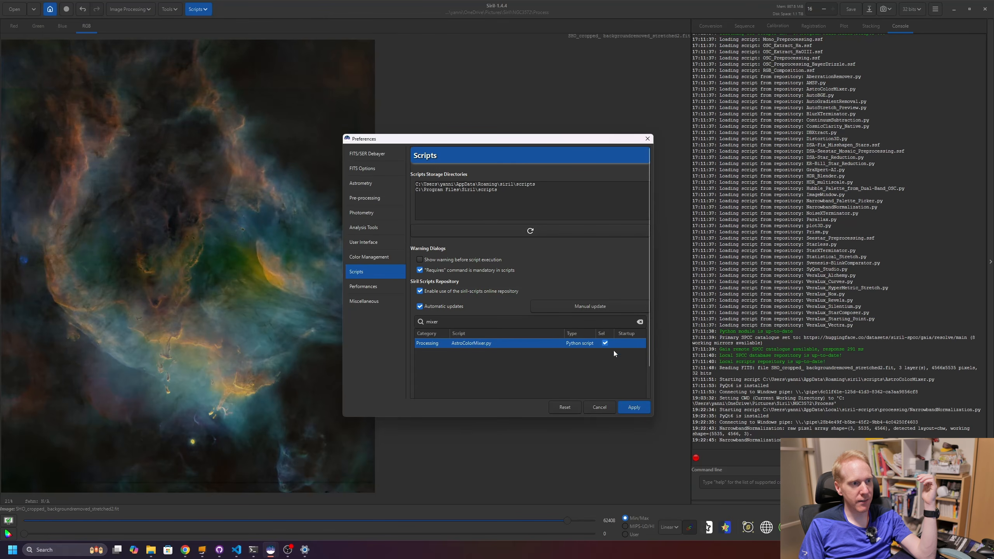
left_click(634, 407)
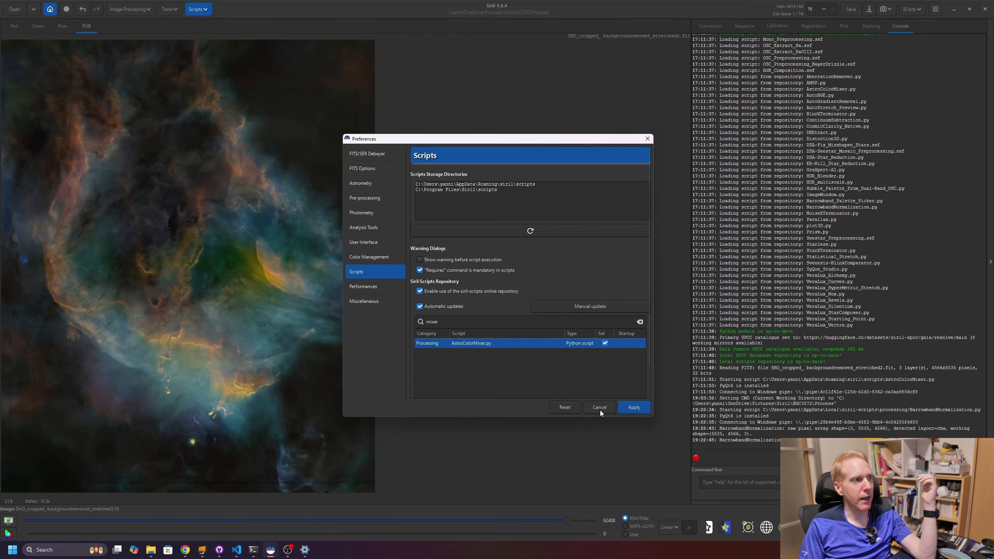
- Launch AstroColorMixer.py from the Processing Python scripts and enlarge its window and preview
left_click(197, 8)
mouse_move(211, 35)
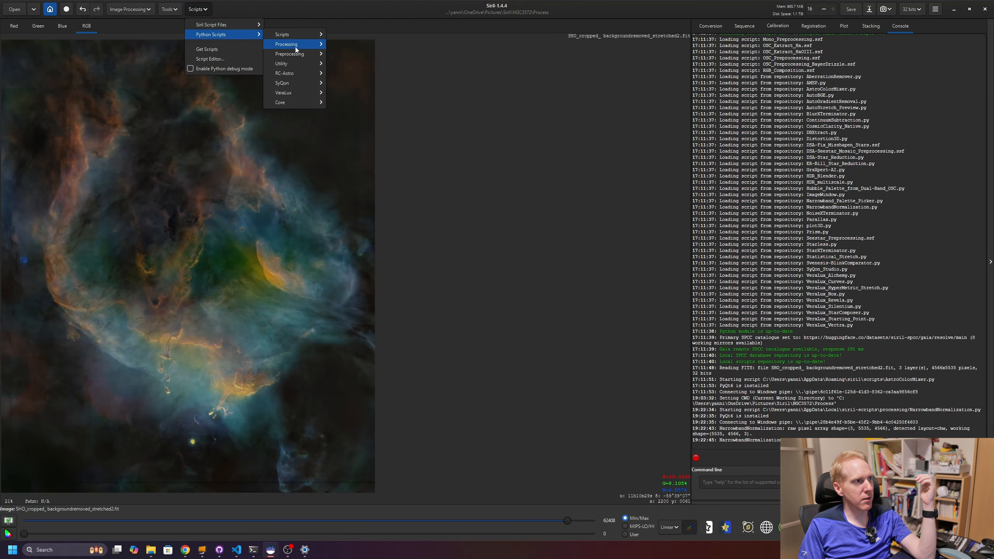
mouse_move(295, 45)
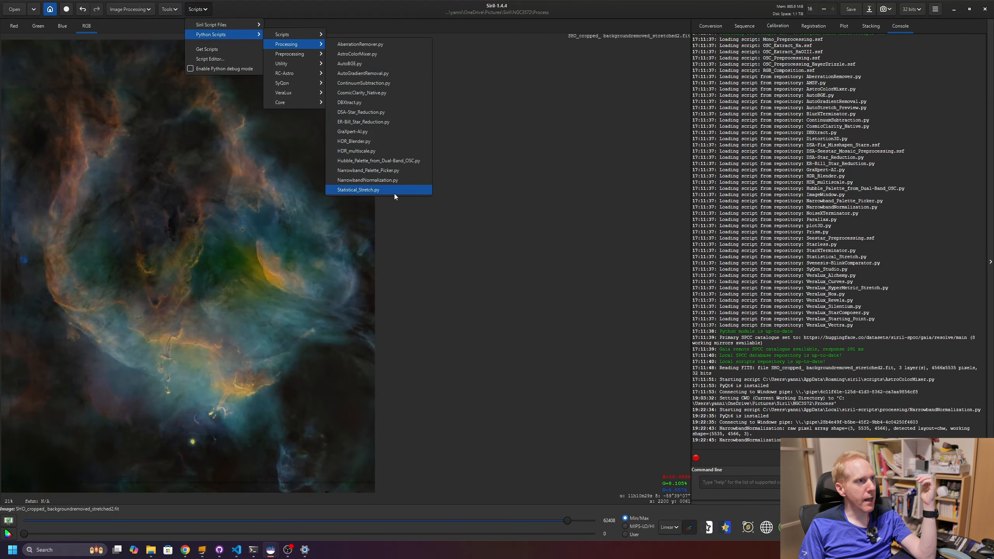
left_click(369, 56)
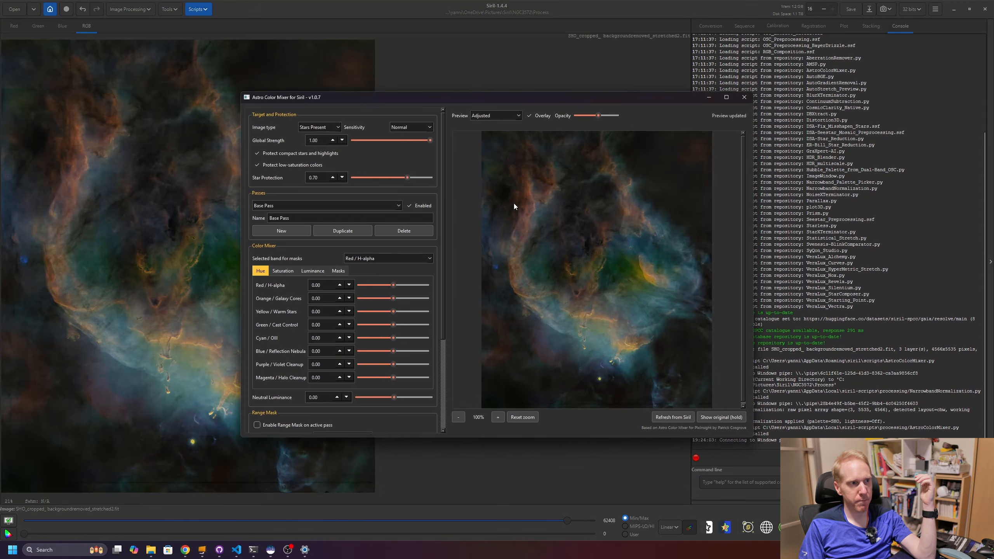
left_click_drag(450, 97, 316, 39)
left_click_drag(617, 377, 786, 509)
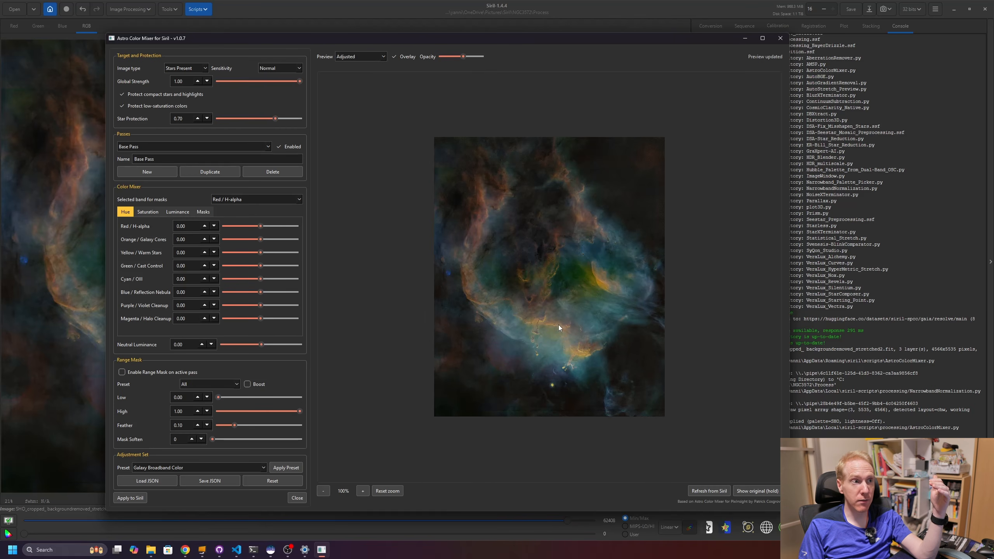
scroll(558, 324, "up", 2)
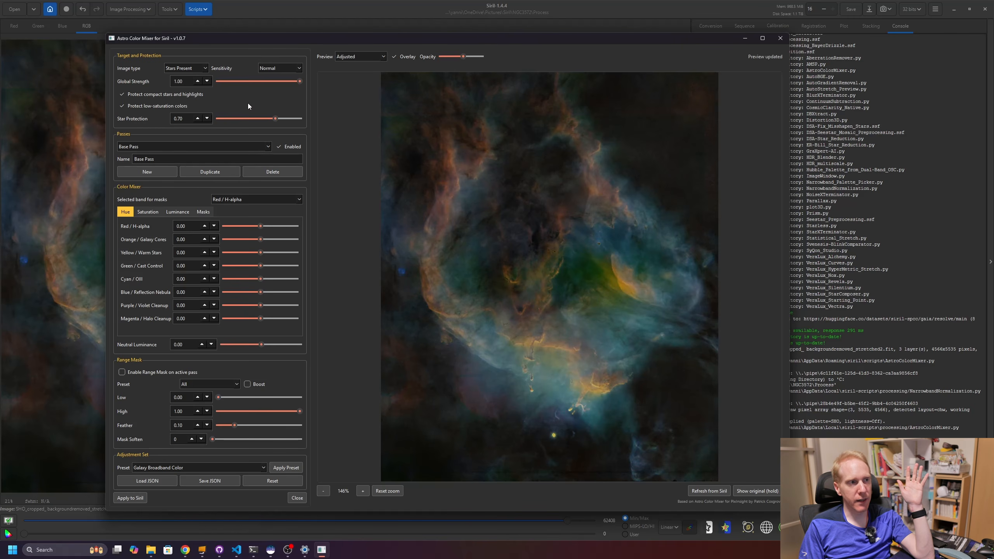
- Set the image type to Starless
left_click(190, 68)
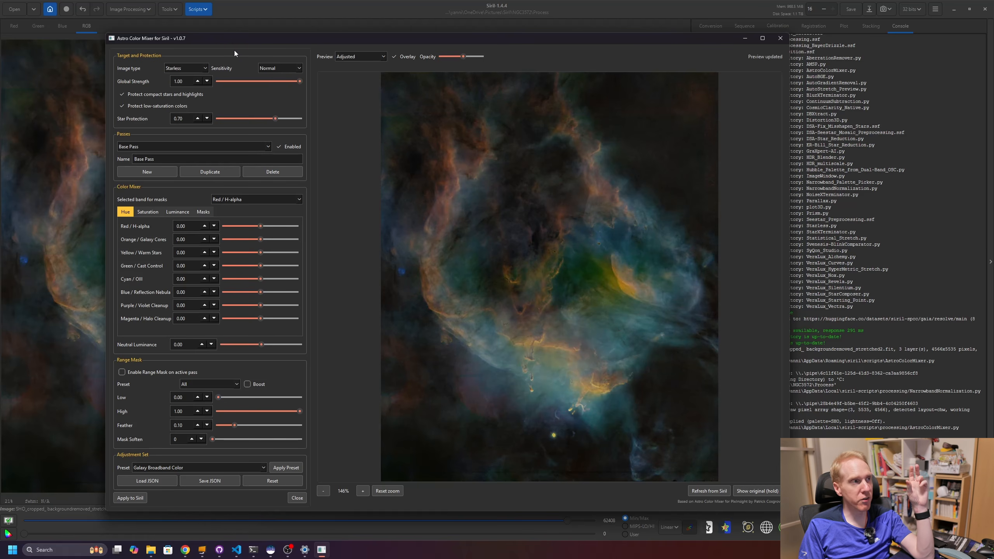
left_click(288, 70)
left_click(285, 72)
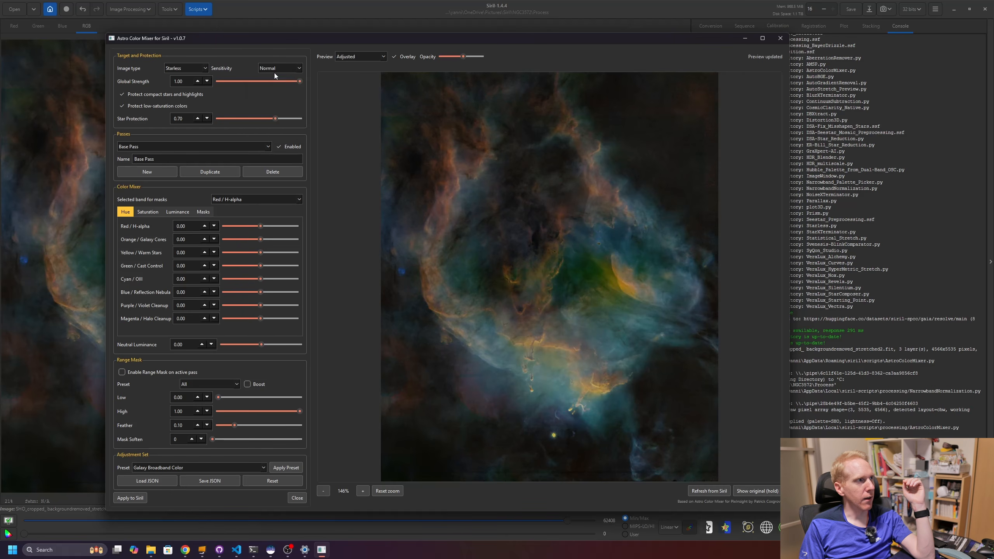
left_click_drag(185, 82, 172, 81)
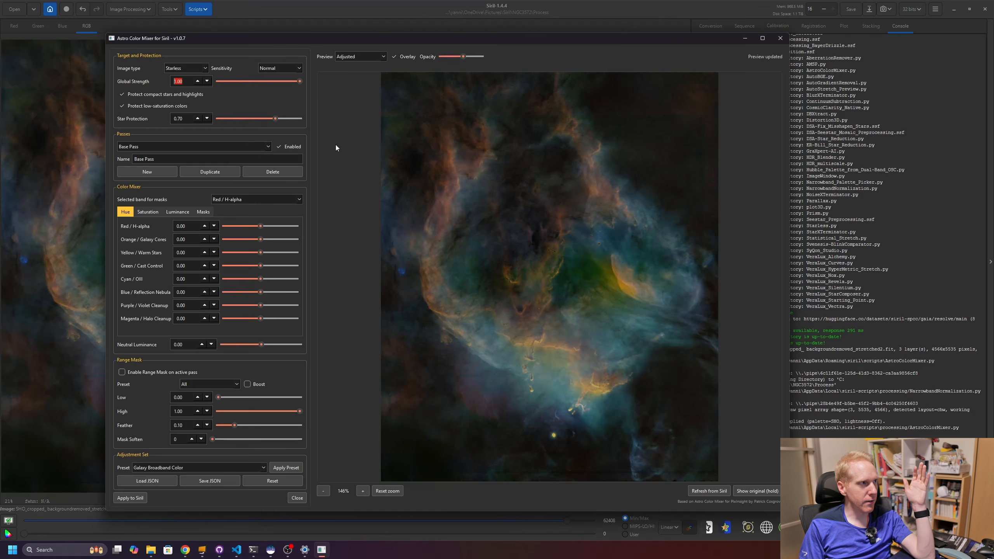
left_click(186, 119)
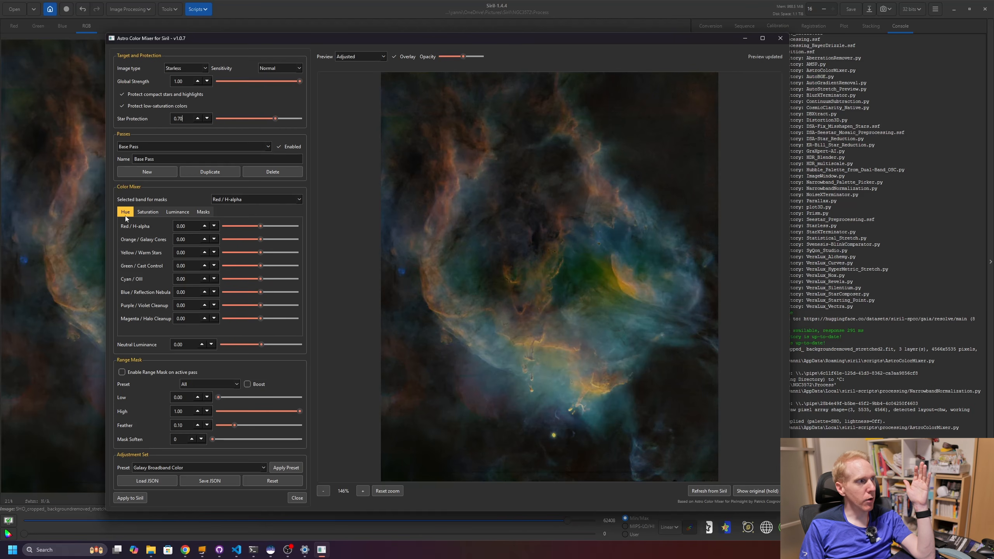
- Switch the preview to the Red / H-alpha band mask with the overlay turned off
left_click(180, 212)
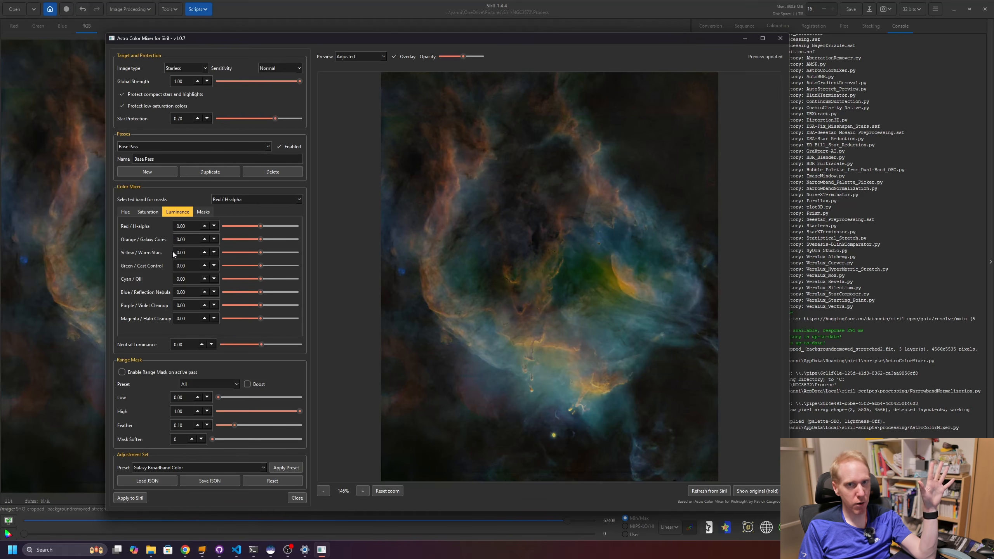
left_click(204, 213)
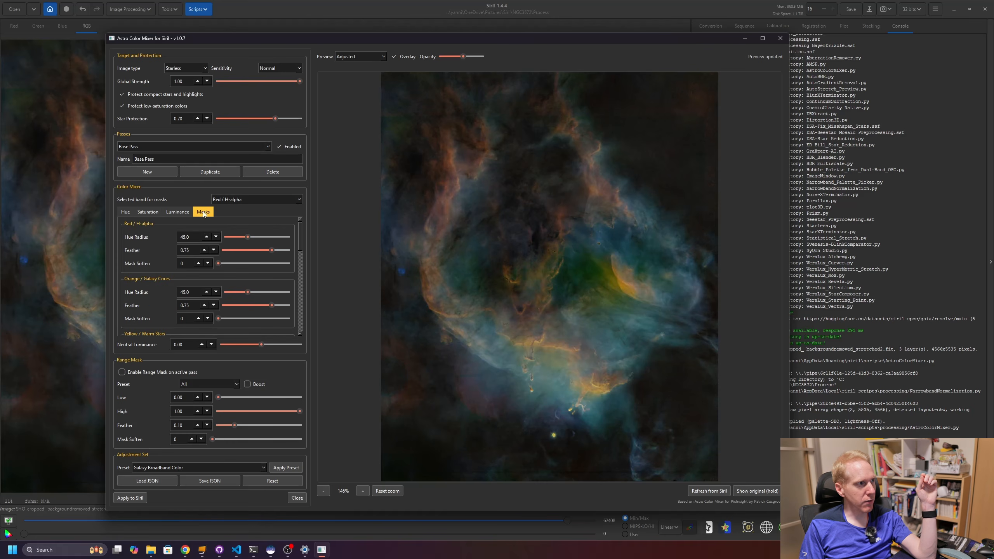
left_click(232, 201)
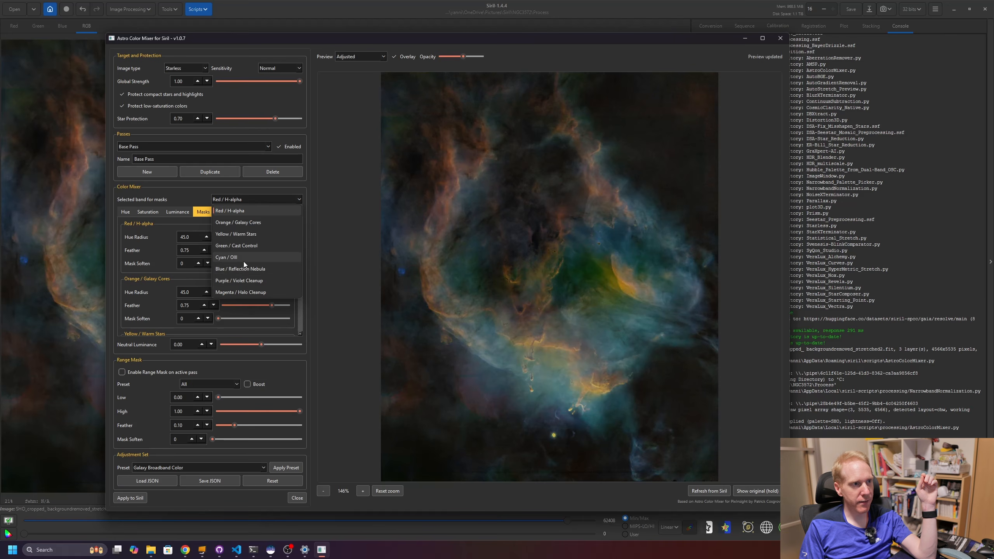
left_click(233, 211)
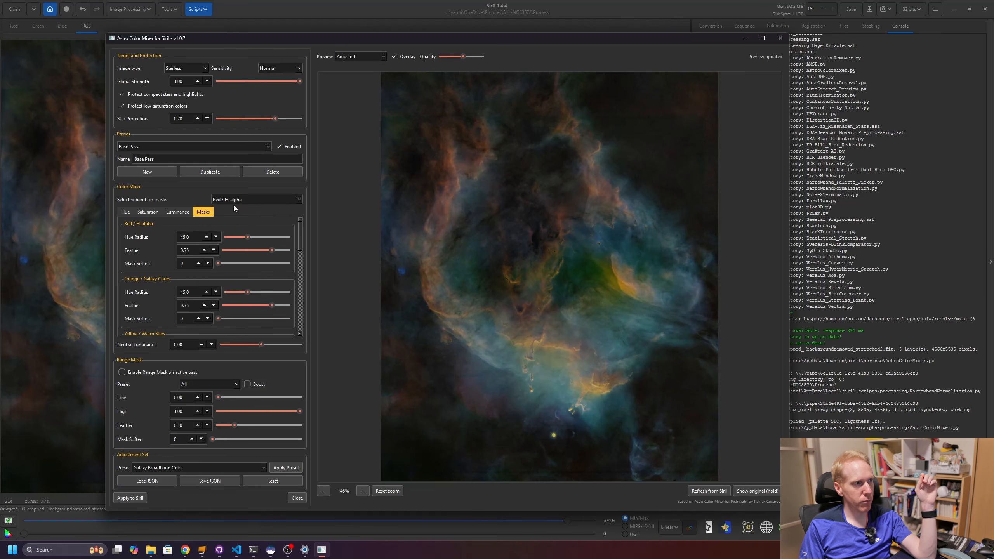
left_click(379, 57)
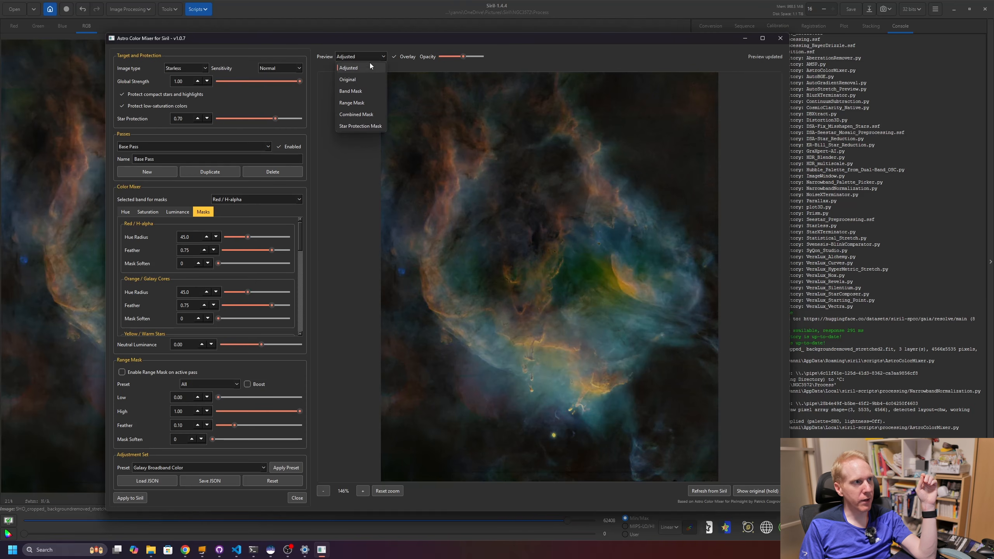
left_click(360, 91)
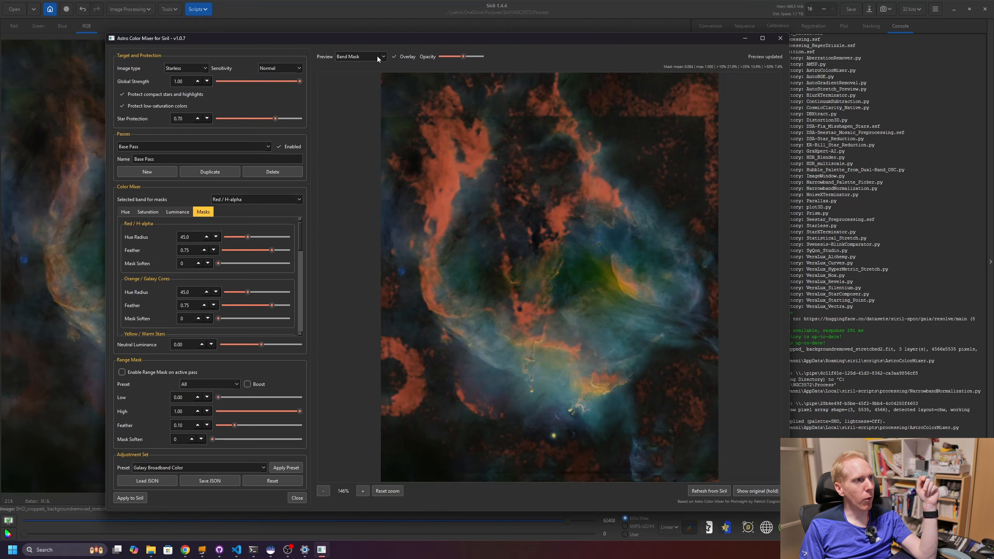
left_click(394, 56)
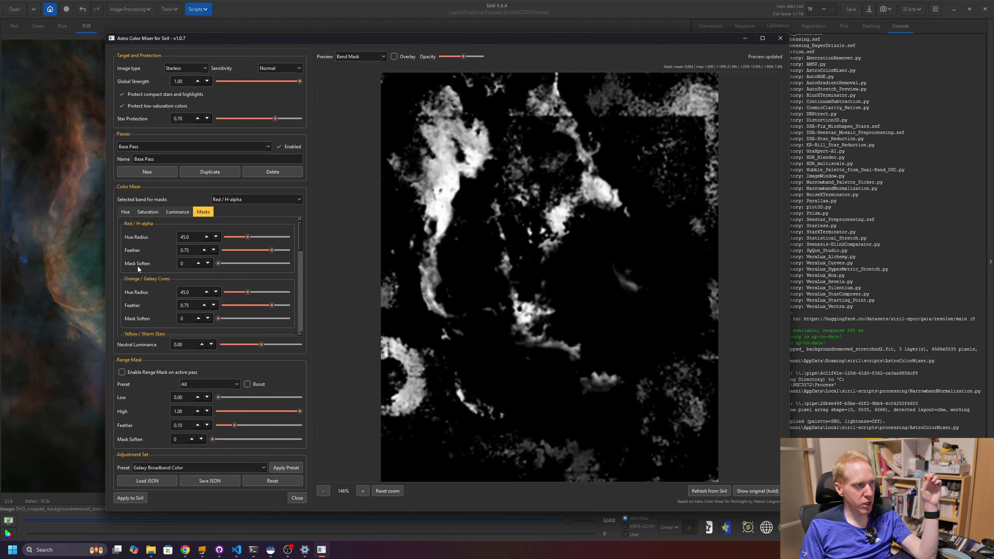
- Set the Red / H-alpha mask soften to 4 and feather to 0.77, then preview the adjusted image
left_click_drag(218, 264, 272, 267)
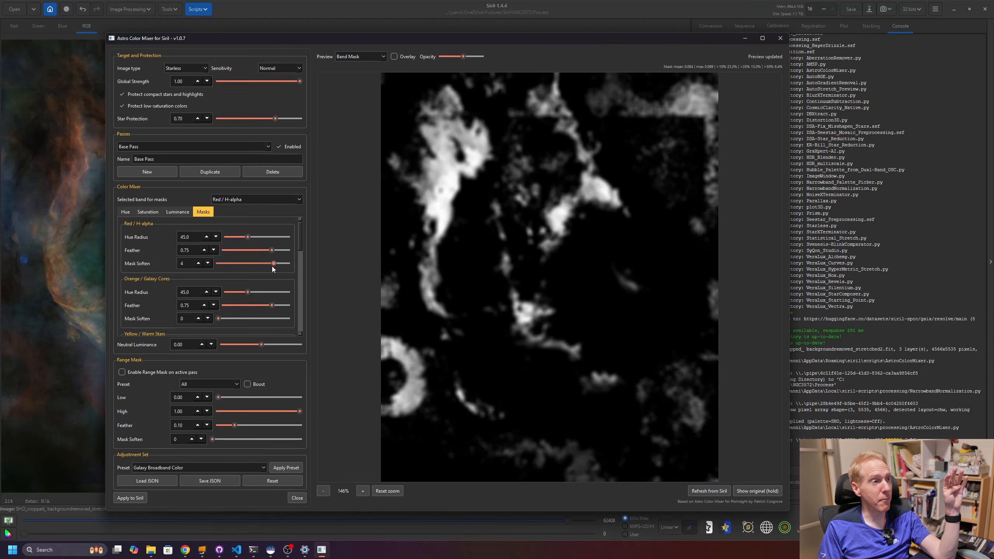
mouse_move(272, 251)
left_mouse_down()
mouse_move(250, 249)
mouse_move(279, 254)
left_mouse_up()
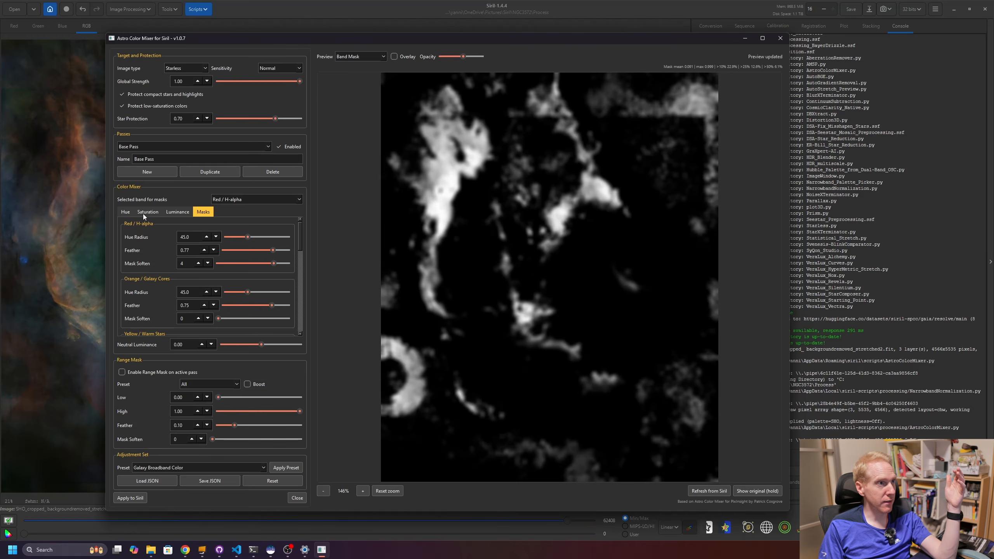
left_click(366, 56)
left_click(351, 67)
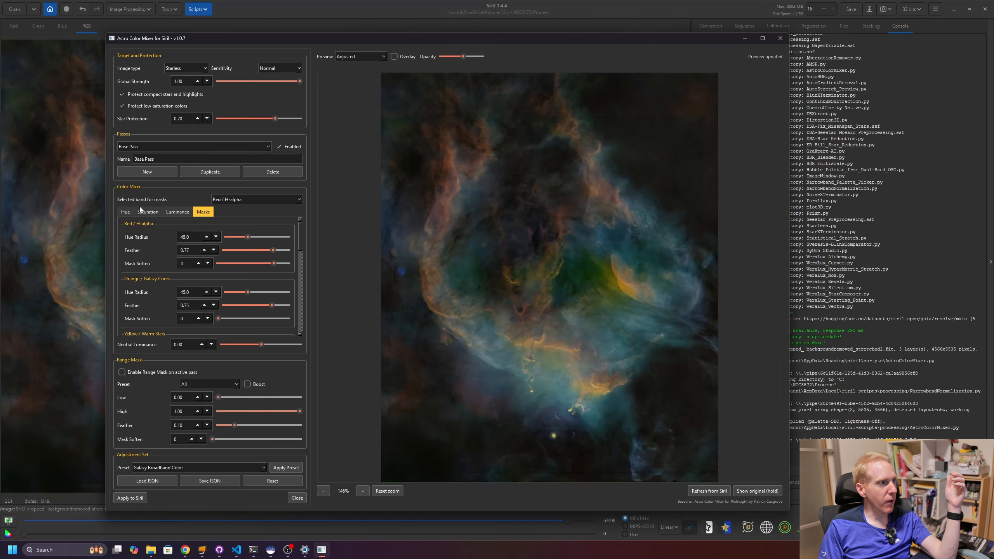
- Raise the Red / H-alpha saturation to about 47
left_click(148, 212)
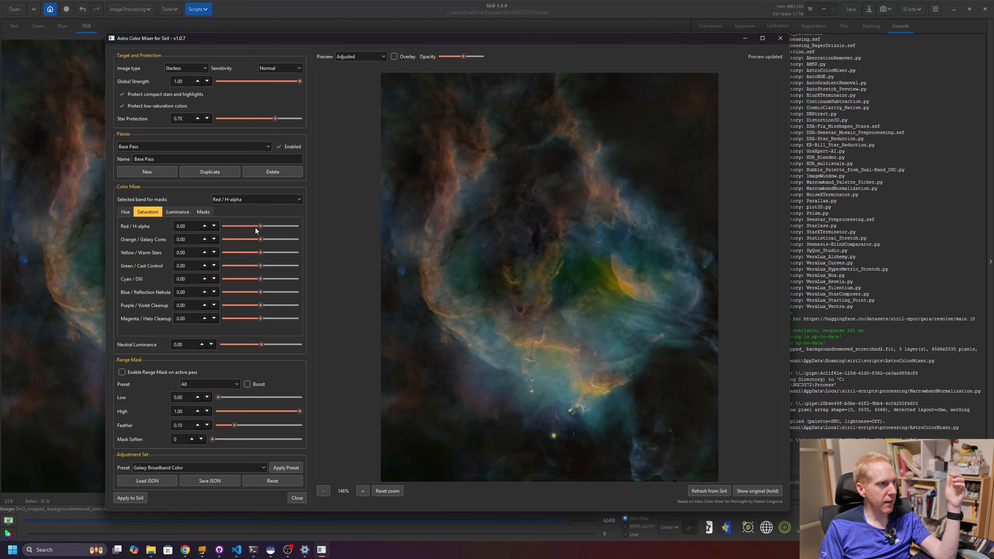
left_click_drag(263, 226, 300, 226)
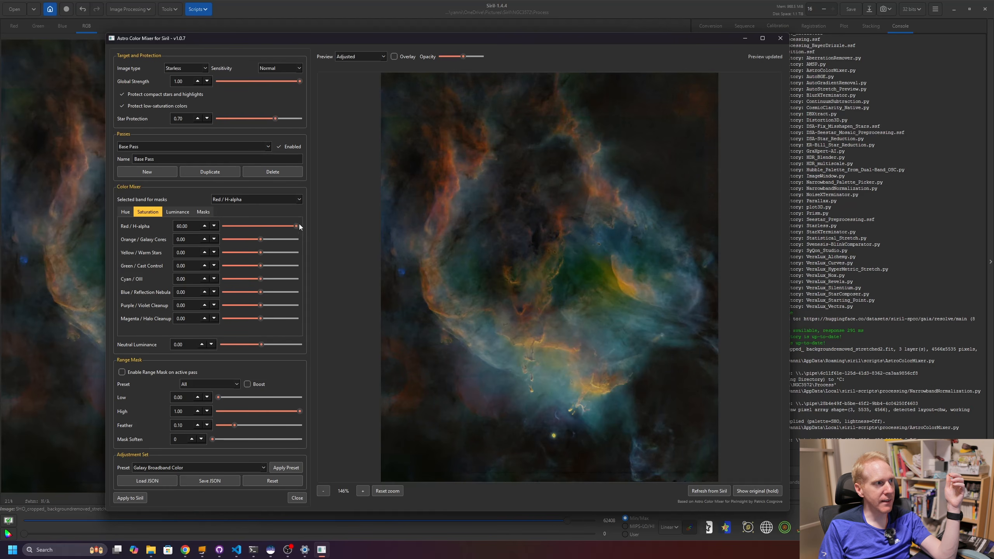
left_click_drag(297, 226, 278, 227)
left_click_drag(278, 226, 322, 227)
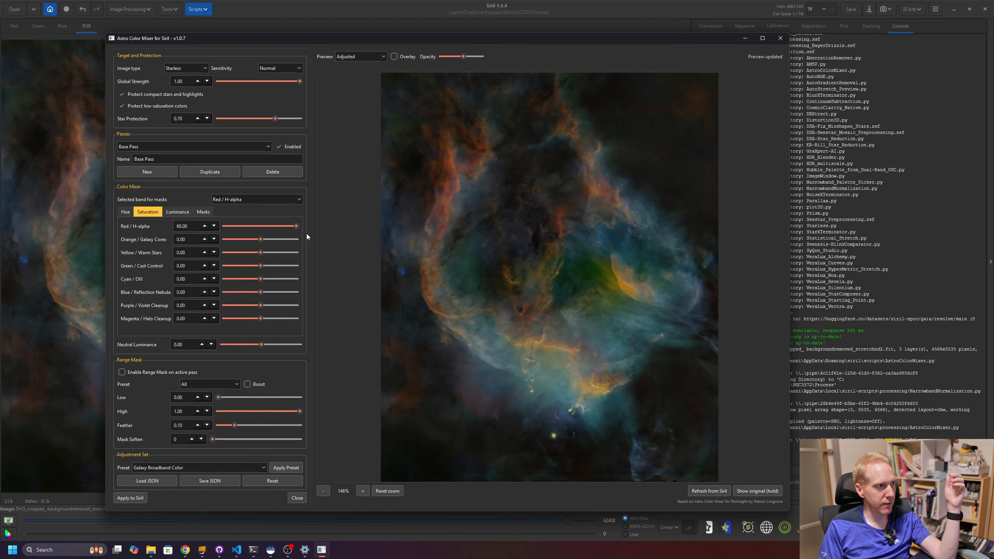
left_click_drag(297, 227, 268, 232)
- Raise the Red / H-alpha luminance to 14.43
left_click(127, 214)
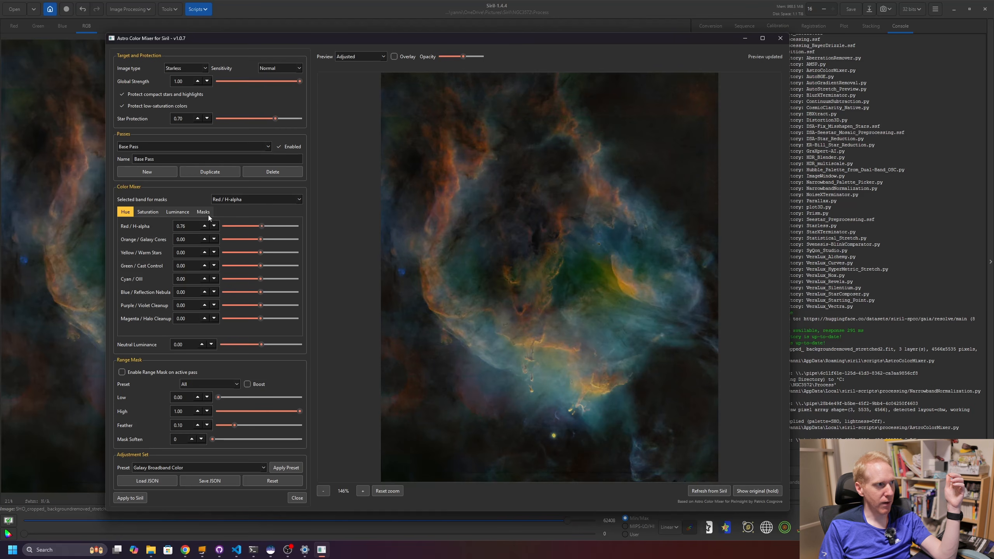
left_click(177, 212)
mouse_move(262, 229)
left_mouse_down()
mouse_move(238, 228)
mouse_move(308, 234)
mouse_move(277, 233)
left_mouse_up()
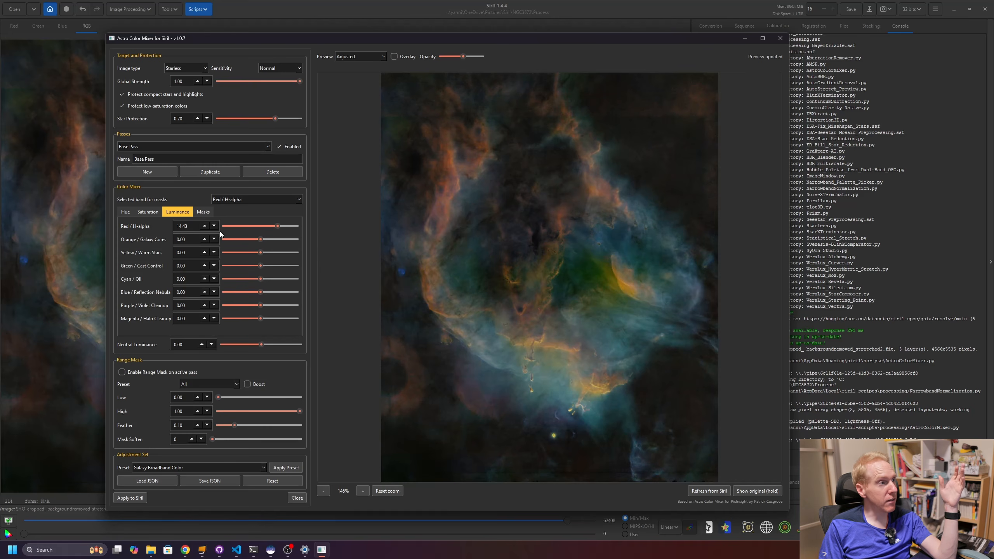
- Review the Masks, Hue and Saturation settings for the Red / H-alpha band
left_click(203, 213)
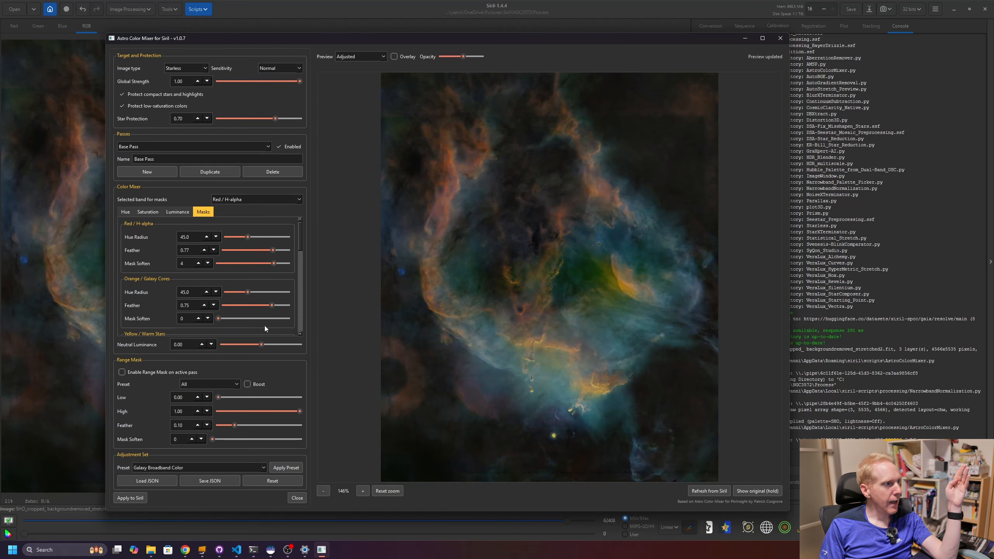
mouse_move(299, 241)
left_mouse_down()
mouse_move(298, 336)
mouse_move(307, 230)
left_mouse_up()
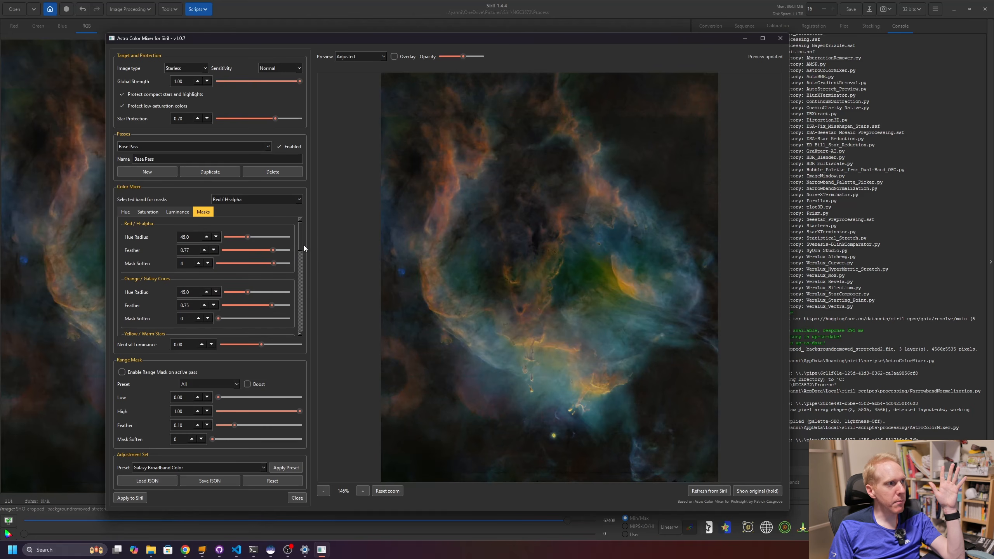
mouse_move(302, 237)
left_mouse_down()
mouse_move(296, 293)
mouse_move(296, 239)
left_mouse_up()
left_click(127, 212)
left_click(148, 211)
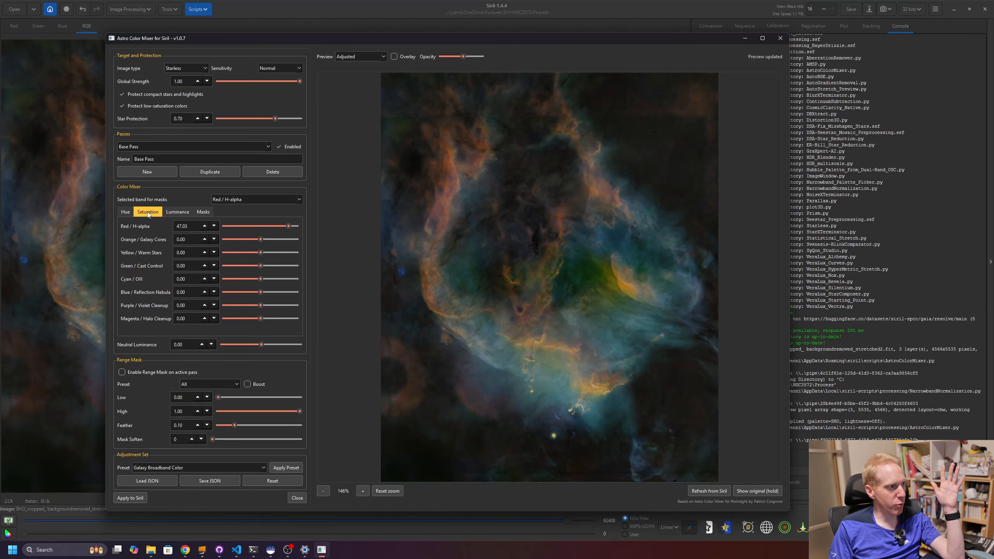
- Switch the preview to show the Range Mask
mouse_move(260, 346)
left_mouse_down()
mouse_move(277, 345)
mouse_move(238, 346)
mouse_move(275, 345)
mouse_move(248, 345)
left_mouse_up()
double_click(247, 345)
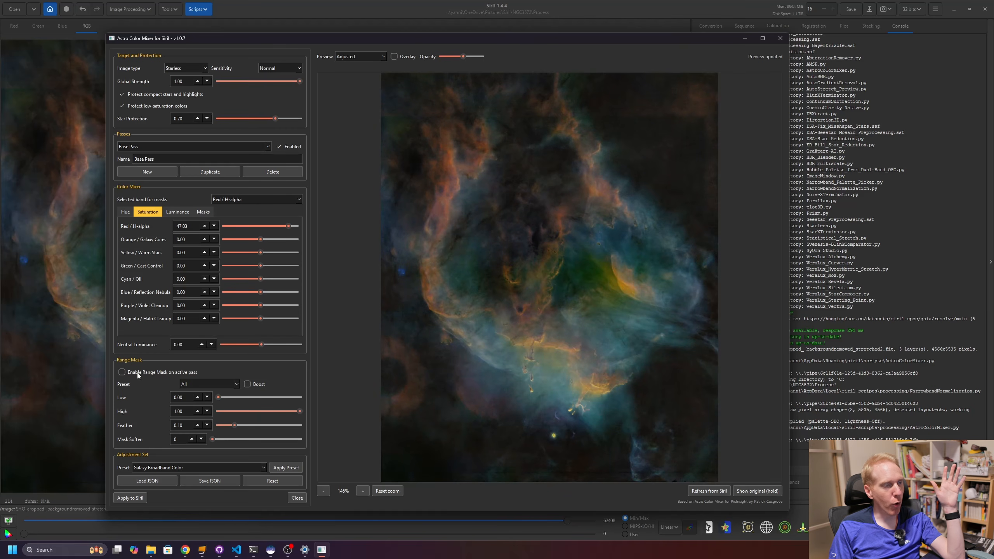
left_click(358, 57)
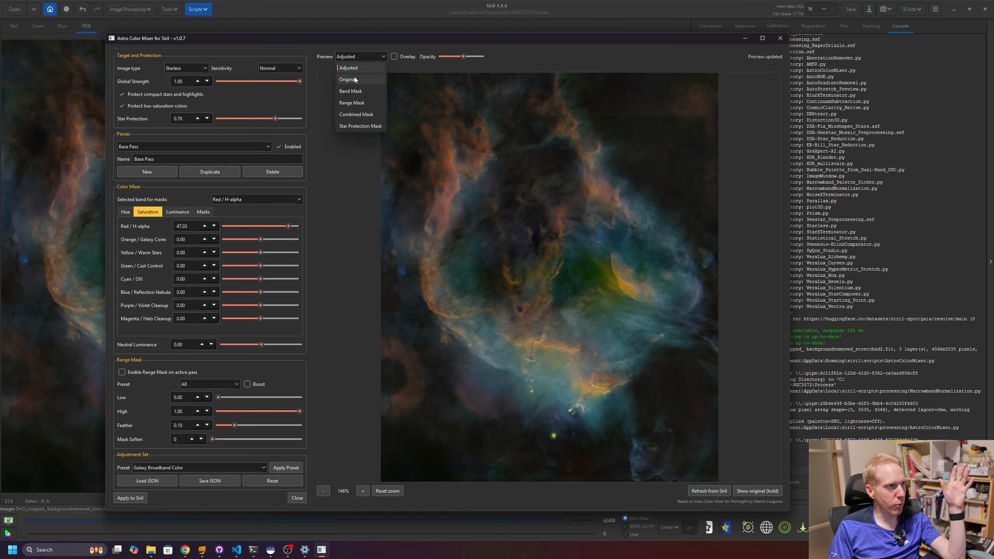
left_click(348, 103)
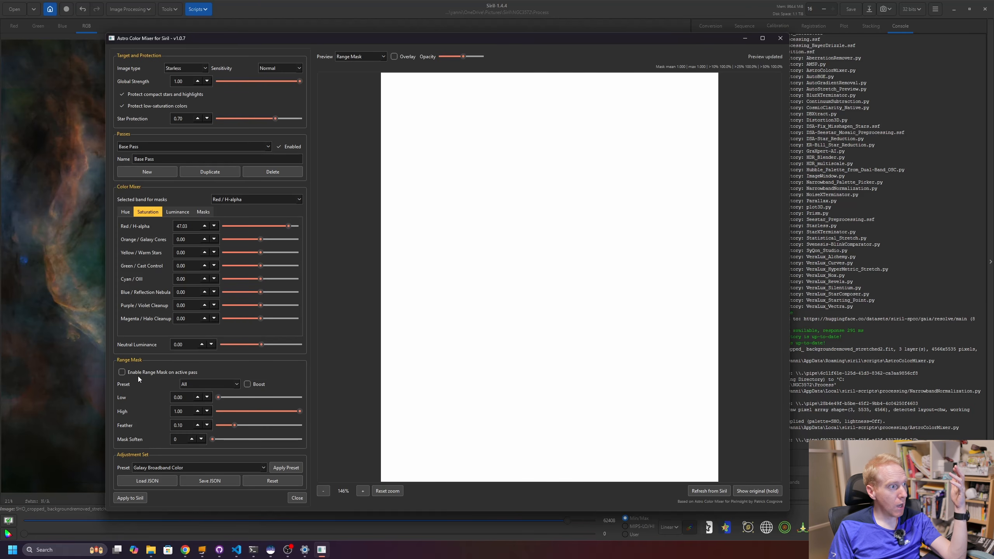
- Enable the range mask on the active pass with Low at 0.24 and mask soften at 4
left_click(122, 372)
mouse_move(220, 395)
left_mouse_down()
mouse_move(246, 395)
mouse_move(237, 397)
left_mouse_up()
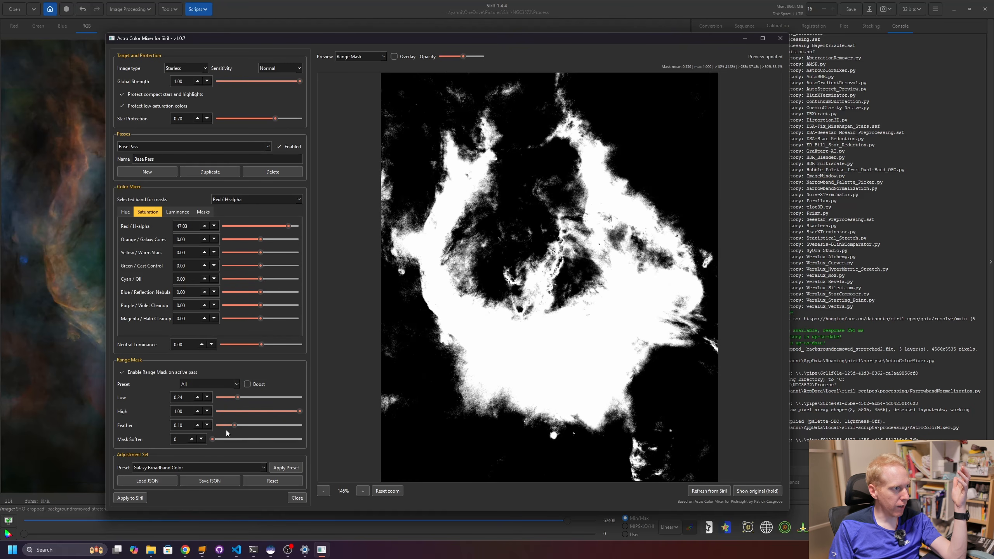
left_click_drag(233, 427, 279, 440)
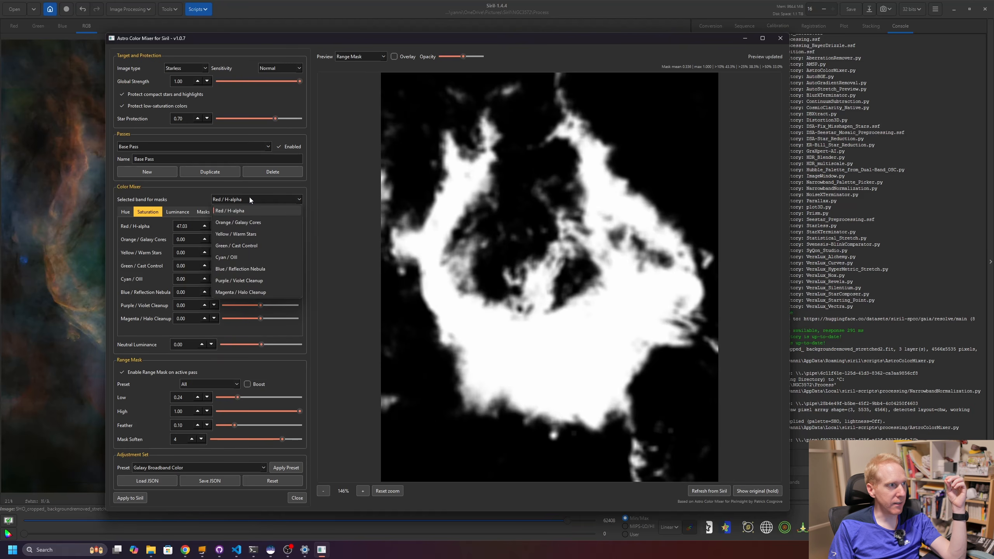
- Set the Yellow / Warm Stars saturation to 1.62
left_click(360, 57)
left_click(360, 60)
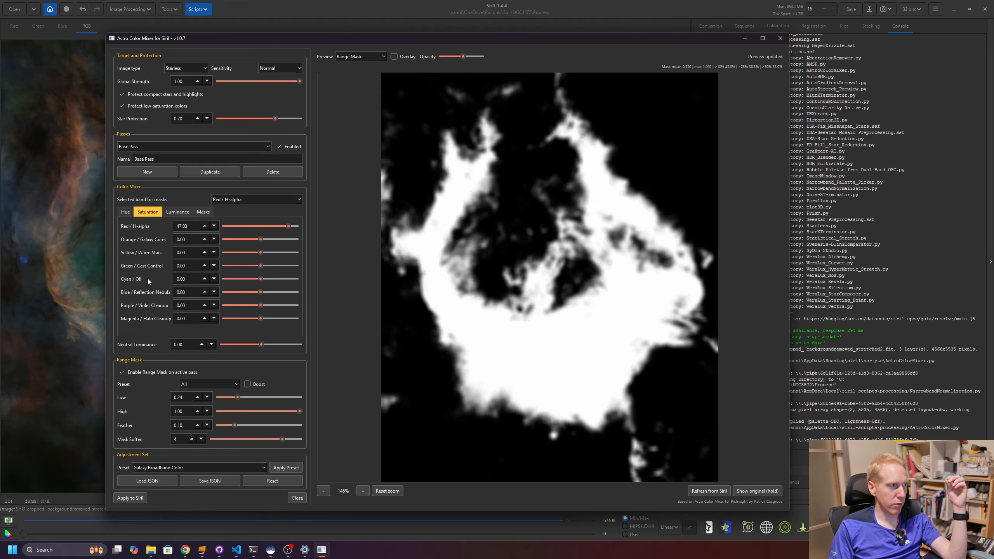
left_click(261, 254)
- Preview the combined mask for the Orange / Galaxy Cores and Green / Cast Control bands, then open the Masks settings
left_click(364, 61)
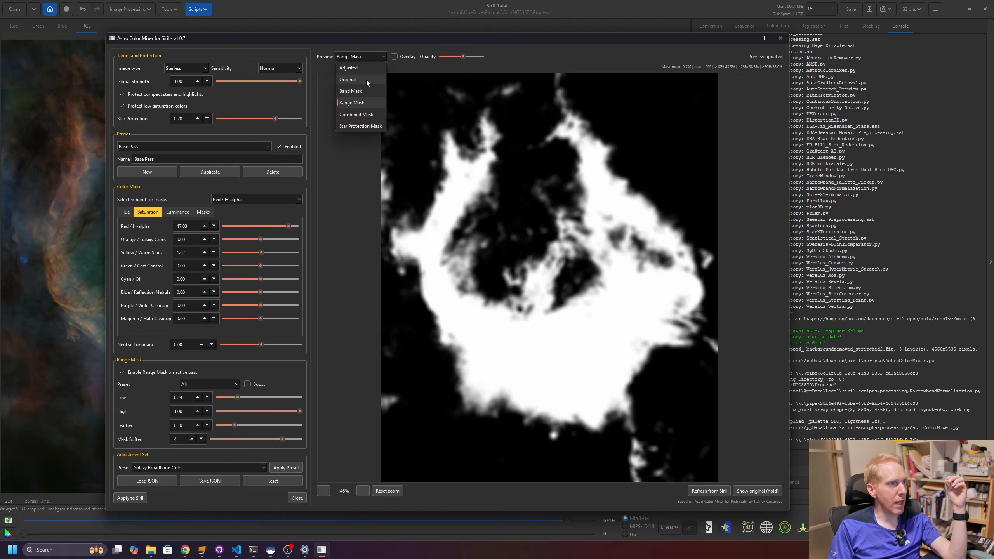
left_click(356, 115)
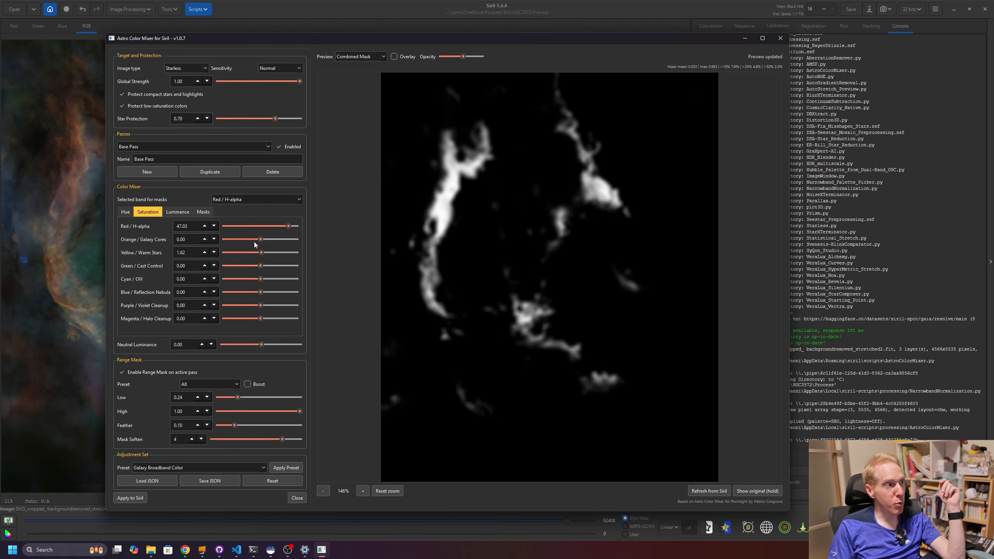
left_click(271, 200)
left_click(244, 223)
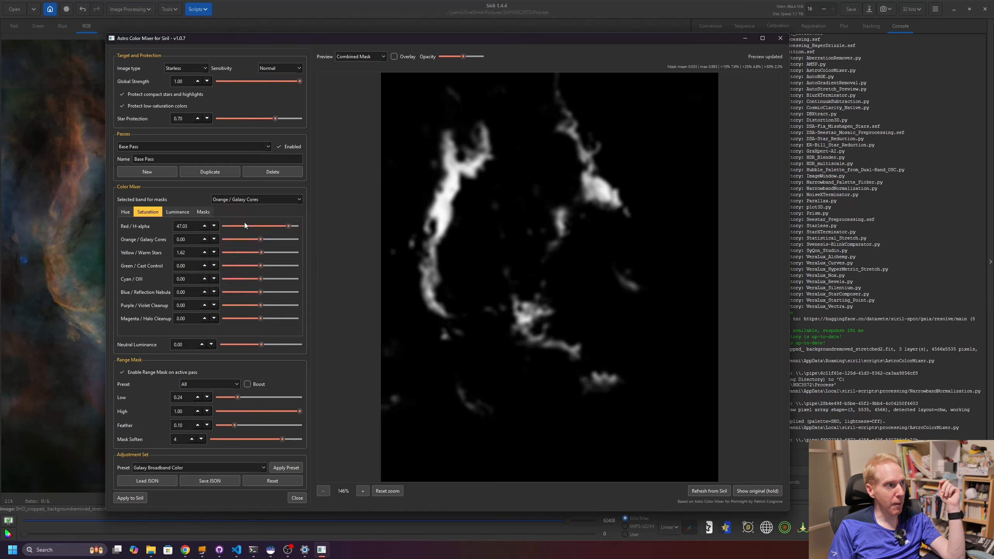
left_click(243, 202)
left_click(240, 246)
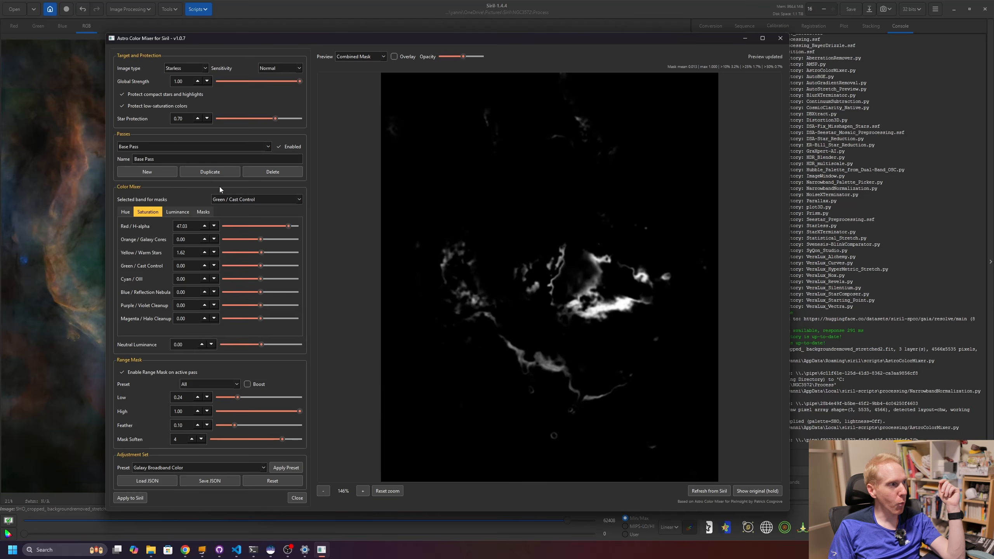
left_click(203, 212)
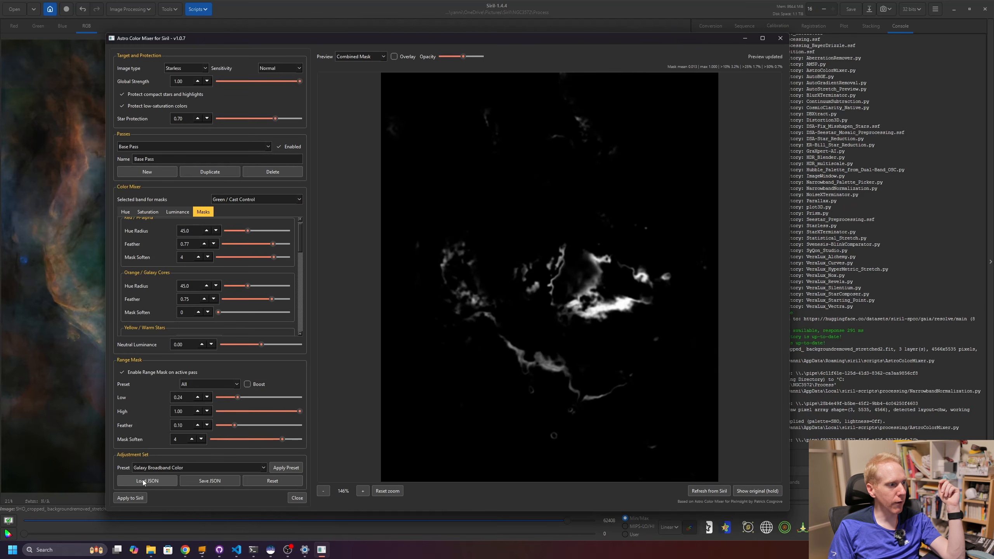
- Apply the SHO Palette Refinement adjustment preset with the preview set back to Adjusted
left_click(226, 466)
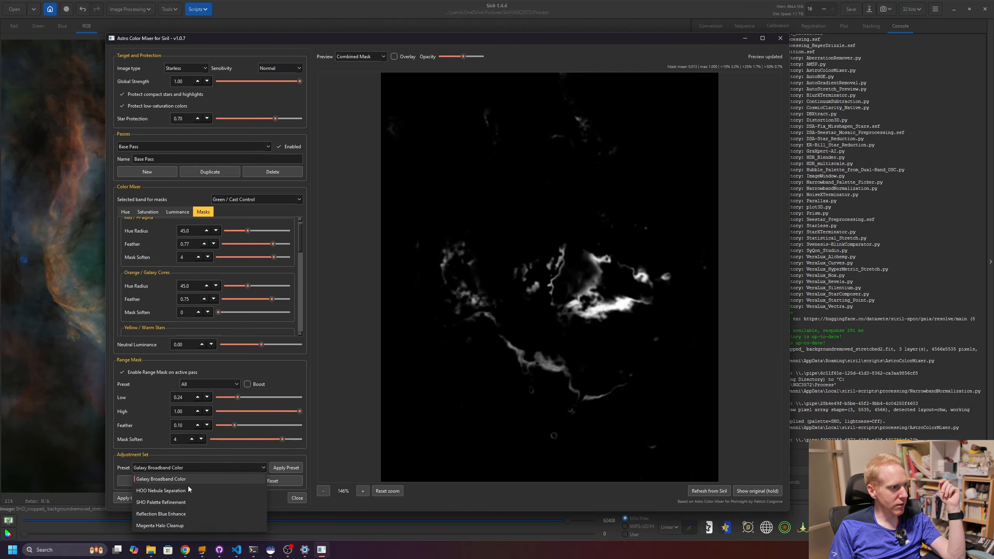
left_click(154, 503)
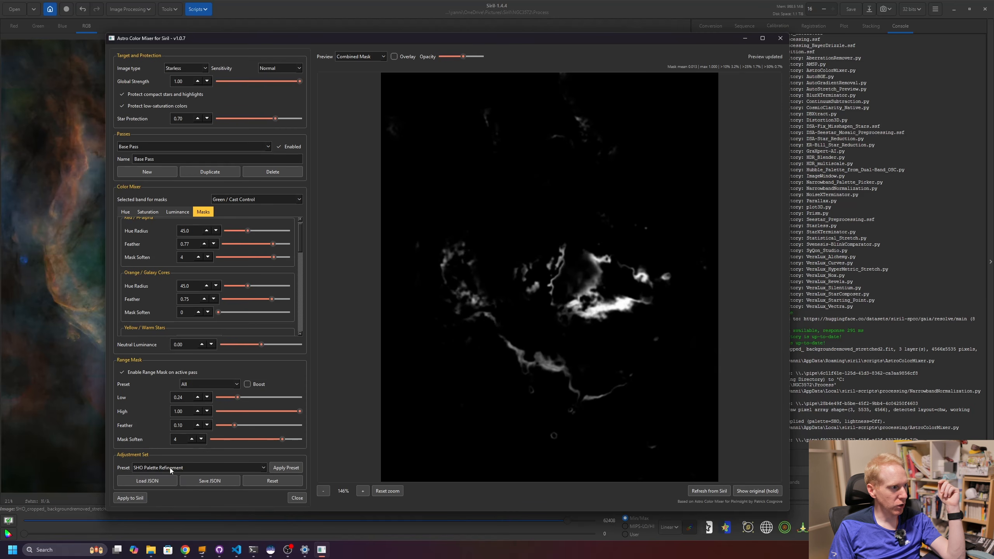
left_click(360, 57)
left_click(359, 67)
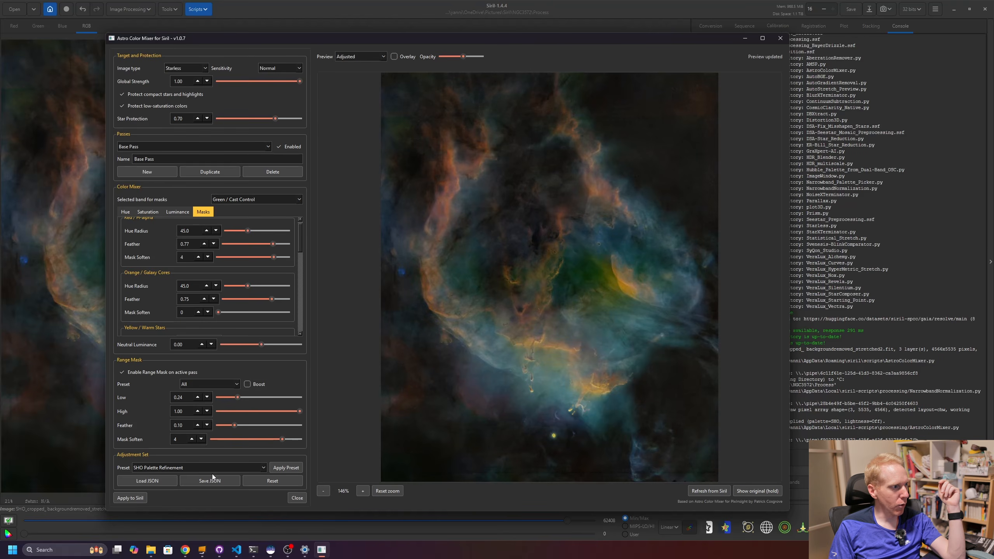
left_click(285, 469)
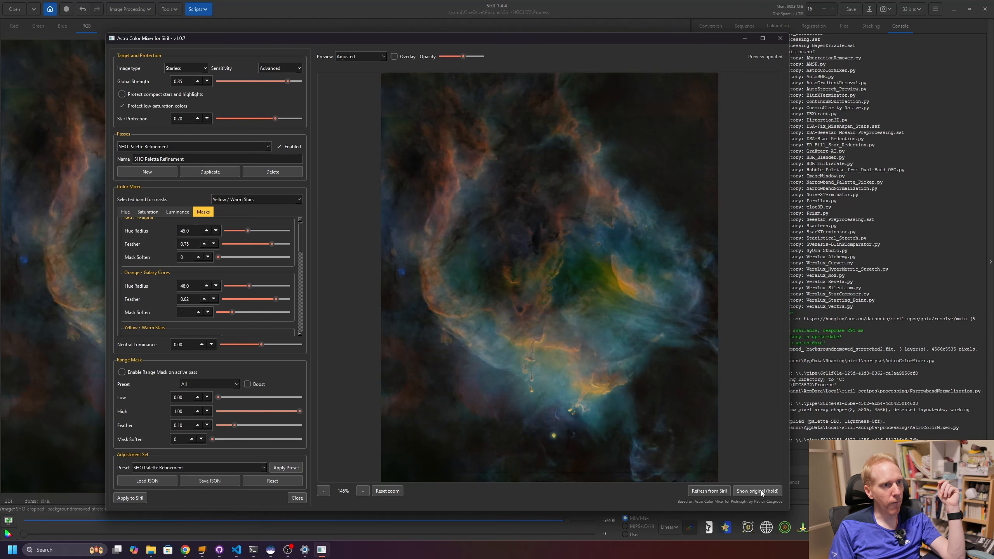
- Zoom into the preview and review the SHO Palette Refinement pass's mask, luminance and hue settings
scroll(566, 342, "up", 2)
left_click_drag(551, 281, 540, 203)
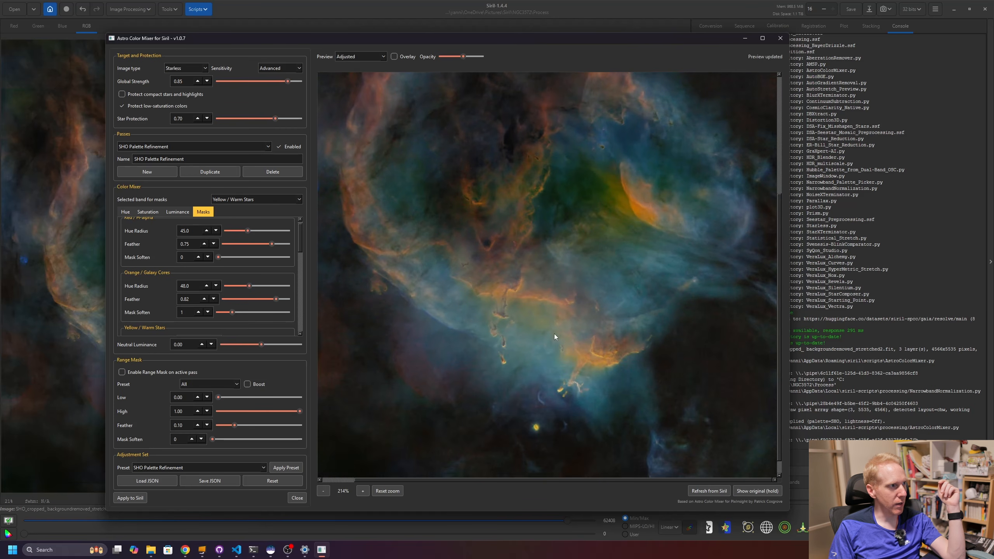
left_click_drag(301, 243, 307, 218)
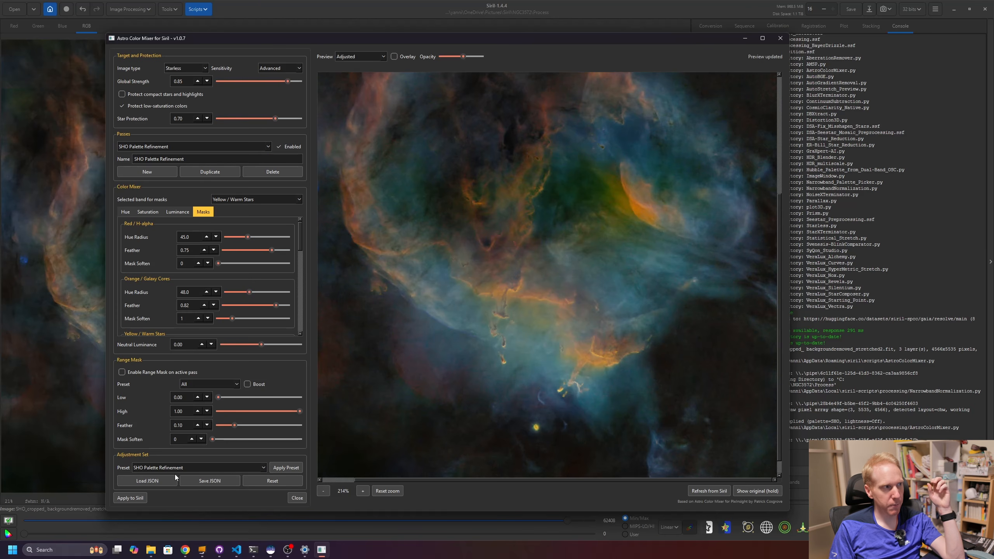
left_click(151, 146)
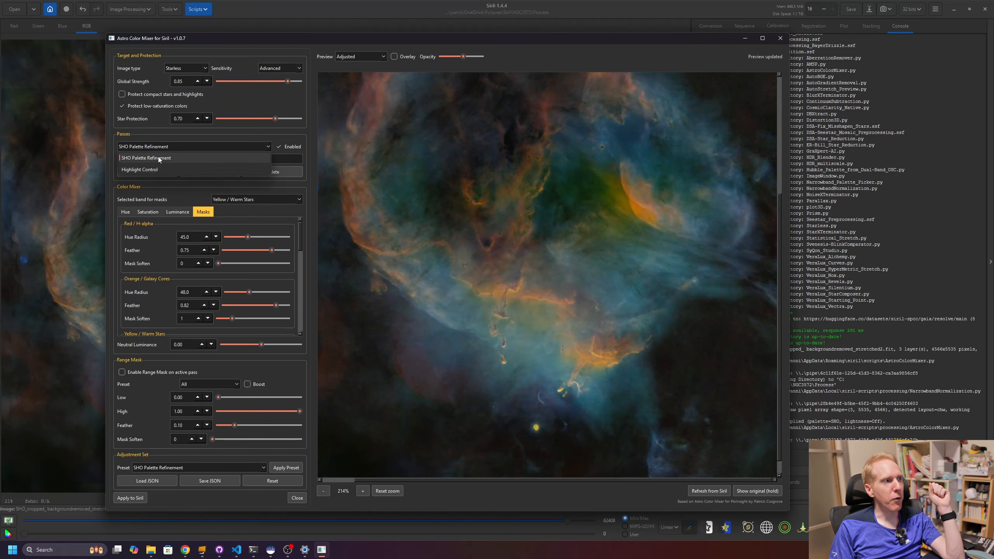
left_click(162, 157)
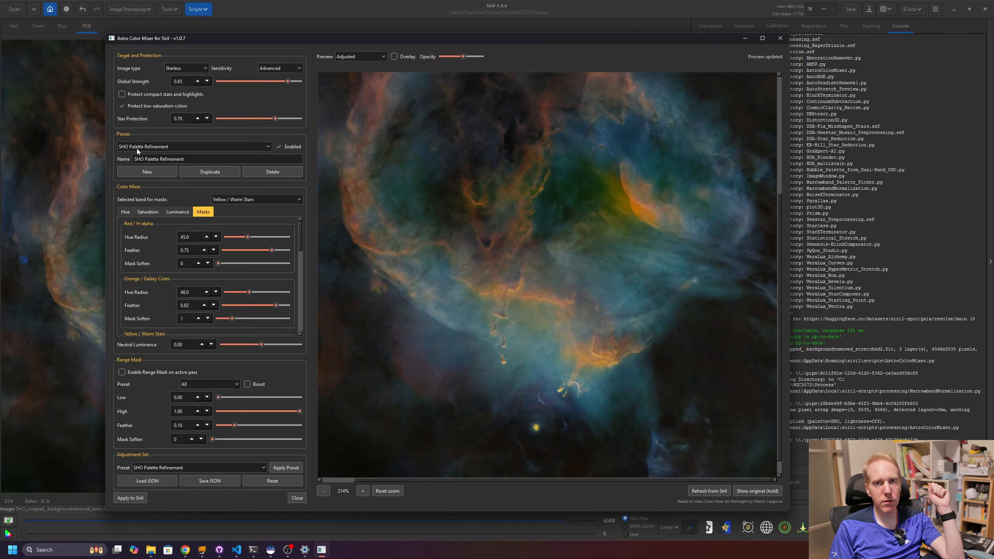
left_click(189, 146)
left_click(129, 157)
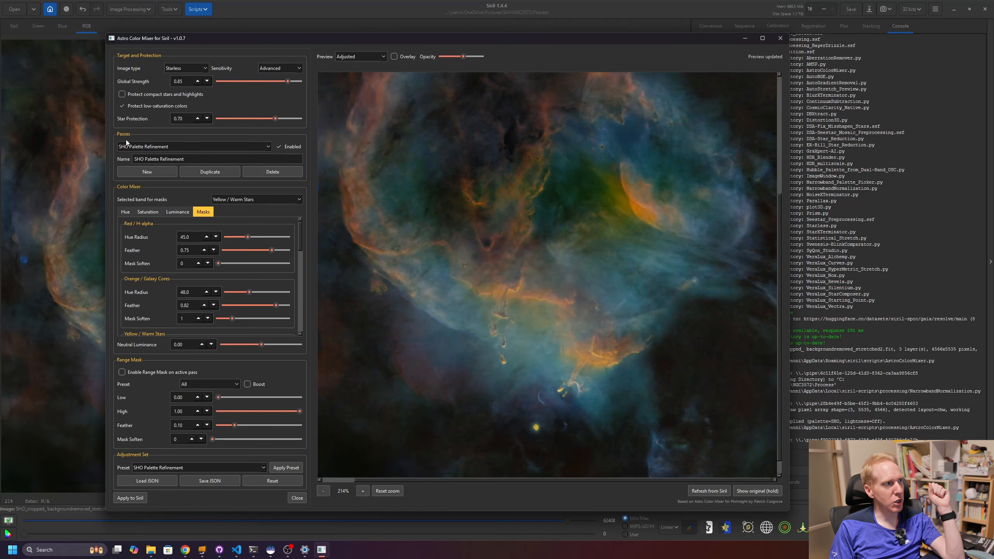
left_click_drag(300, 241, 311, 345)
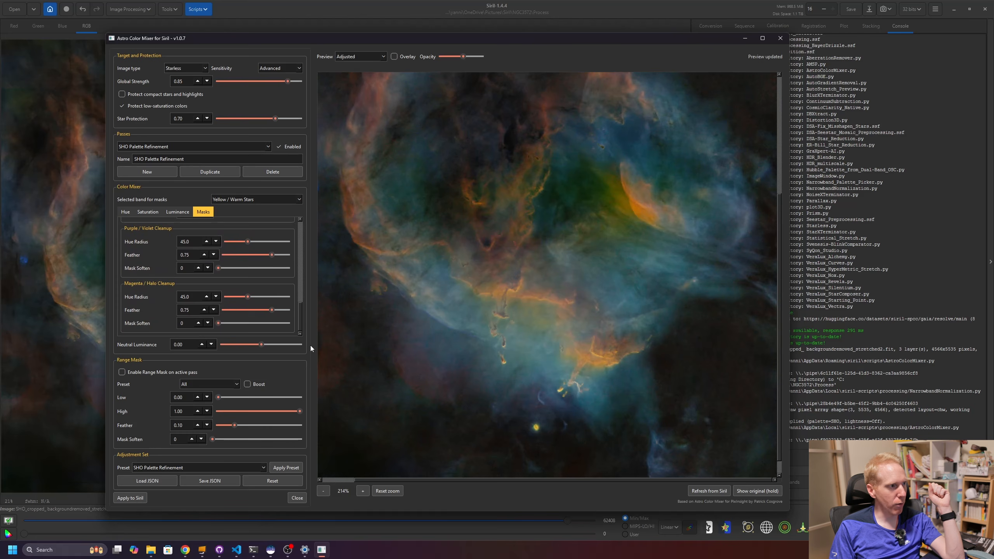
left_click(167, 214)
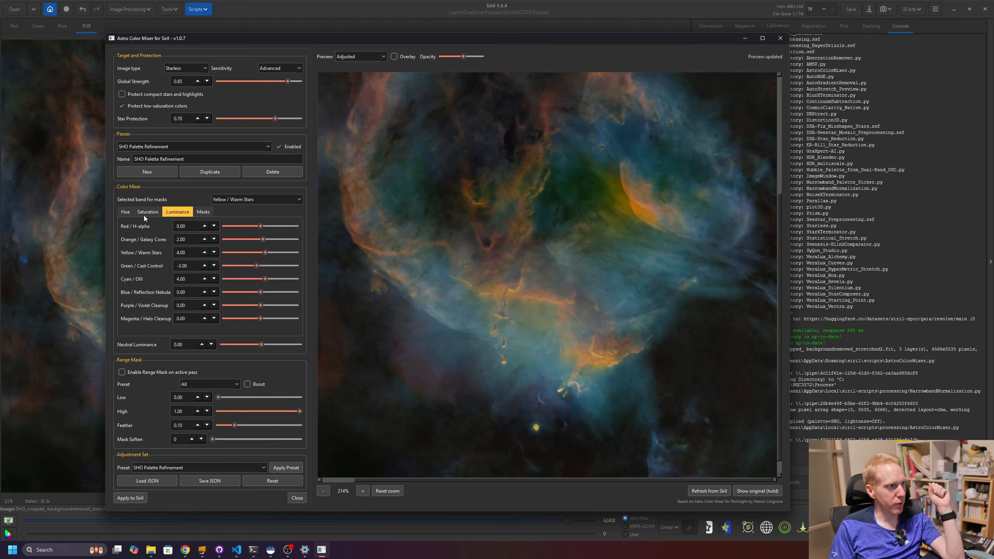
left_click(143, 215)
left_click(124, 212)
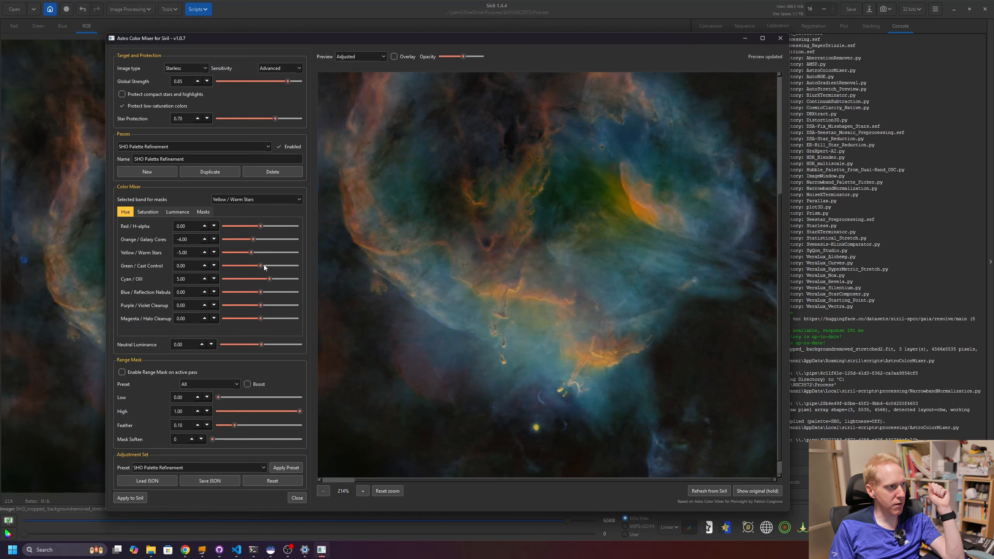
- Review the Highlight Control pass, then the SHO Palette Refinement pass's saturation settings
left_click(157, 146)
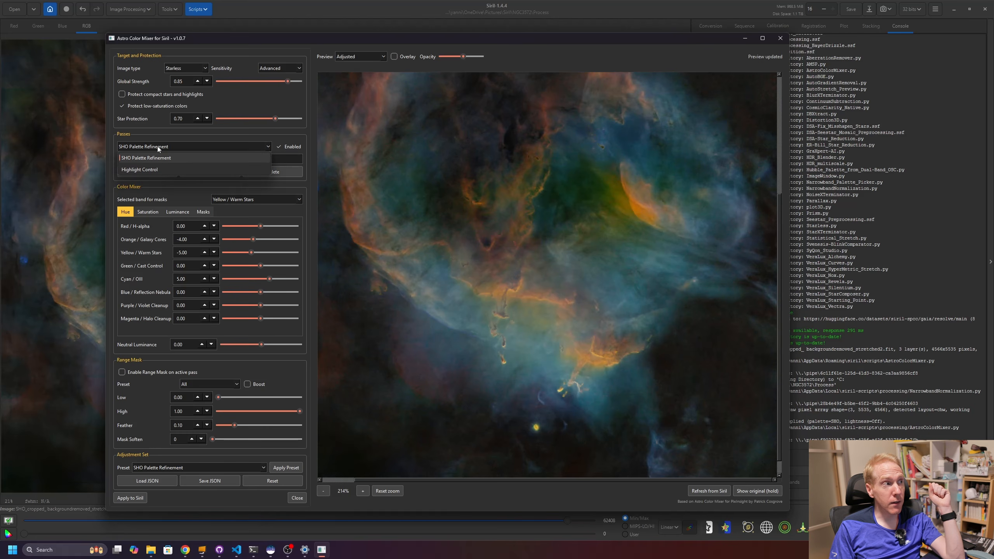
left_click(141, 171)
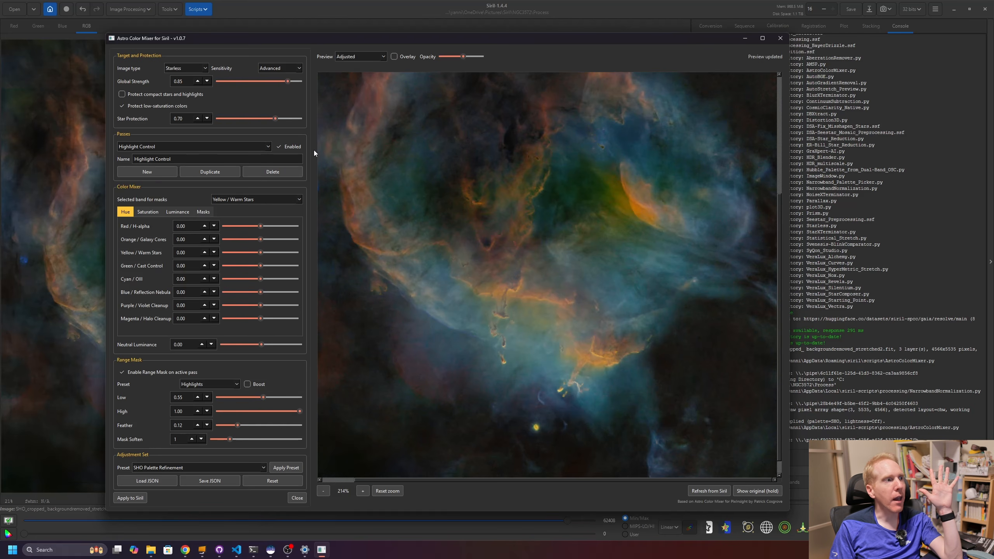
left_click(252, 146)
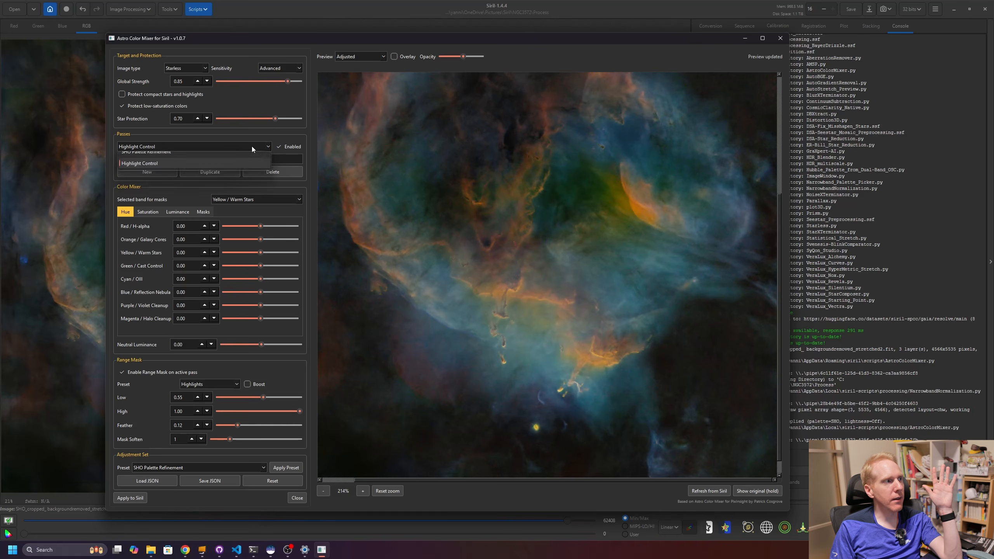
left_click(126, 157)
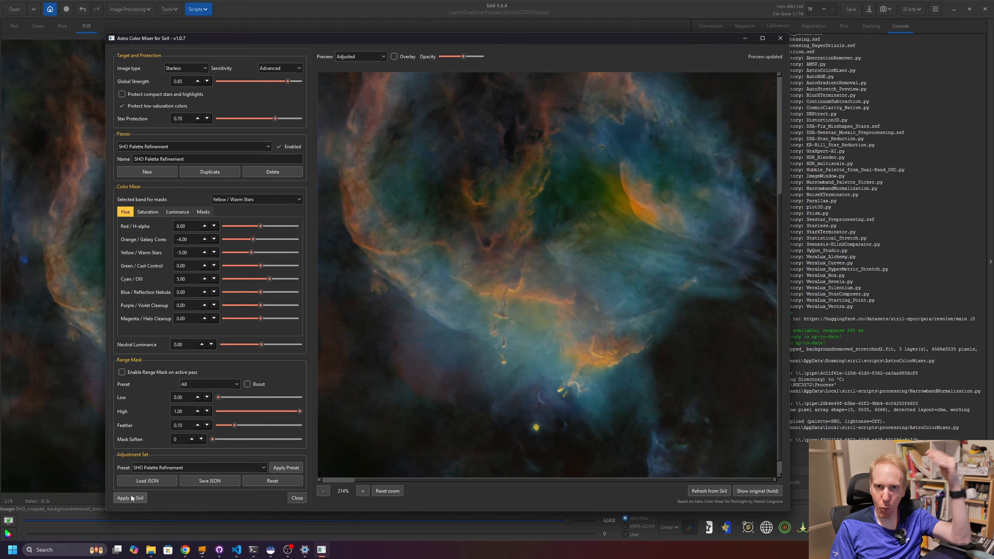
left_click(195, 144)
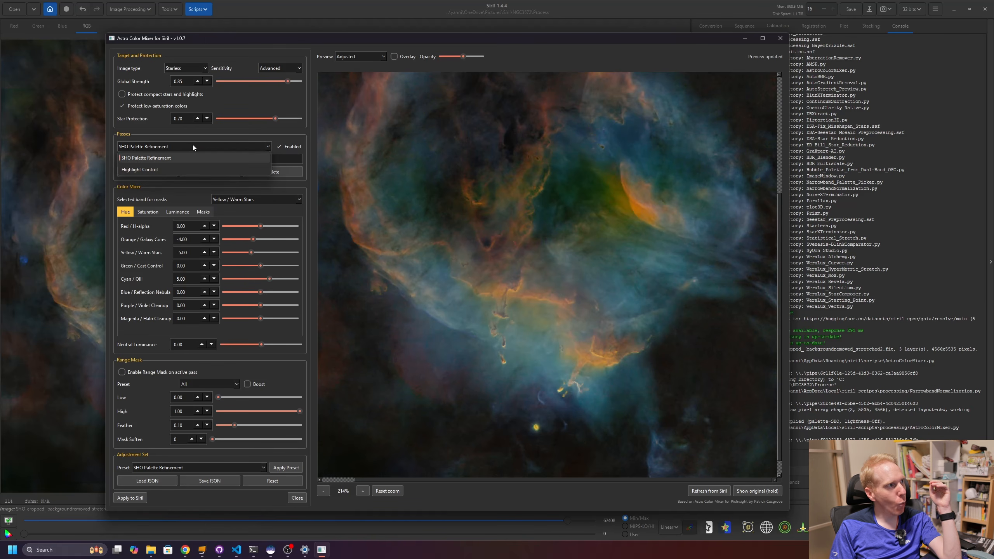
left_click(172, 157)
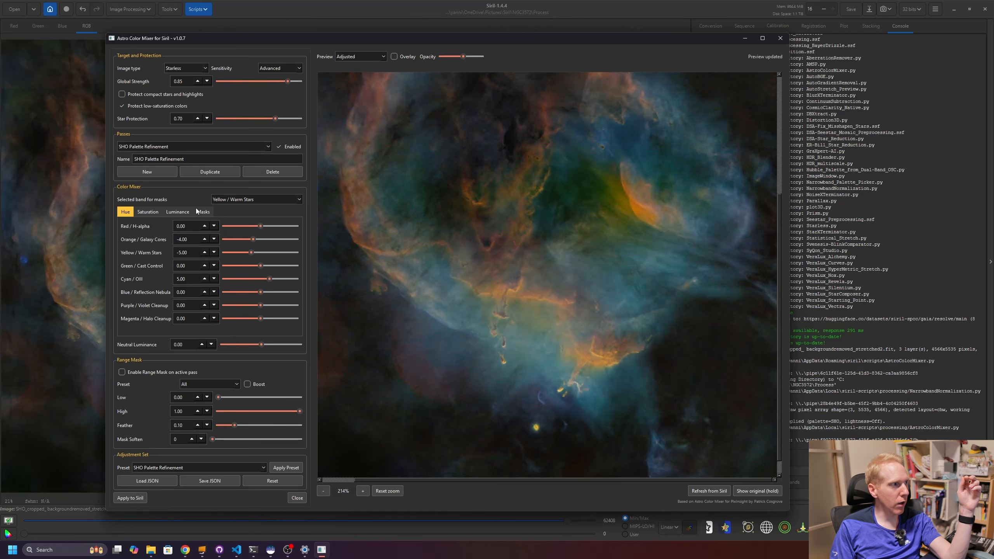
left_click(144, 212)
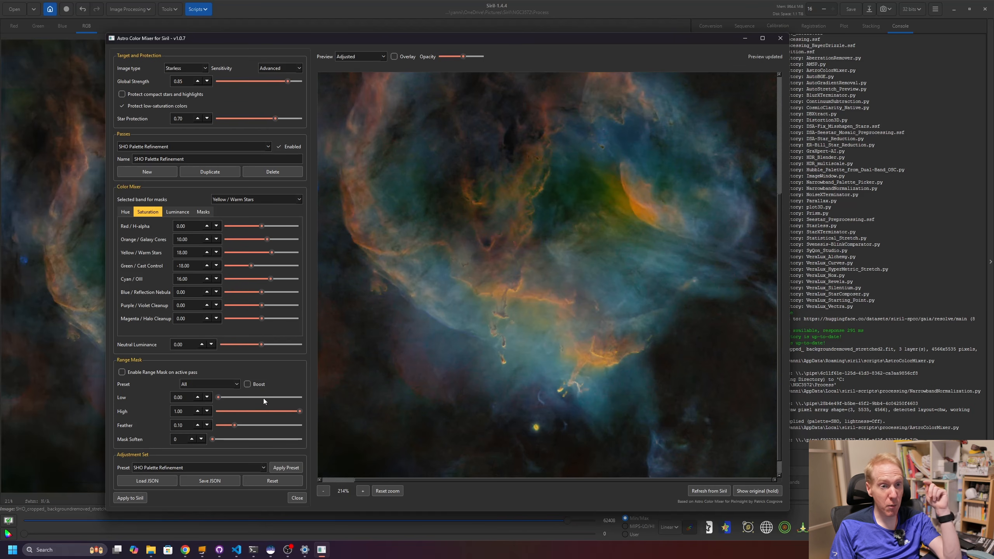
- Apply the colour mixer adjustments to the image in Siril
left_click(129, 497)
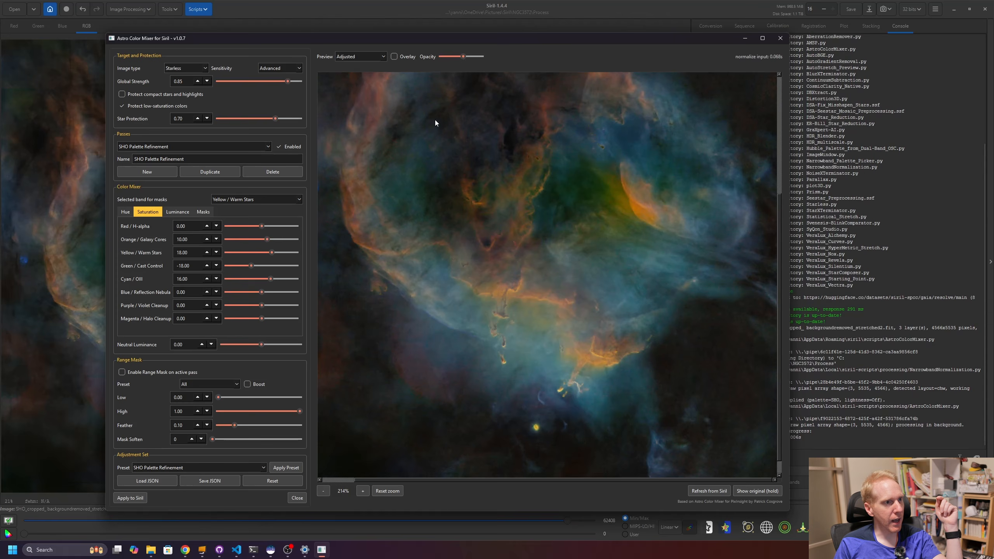
left_click_drag(586, 41, 514, 32)
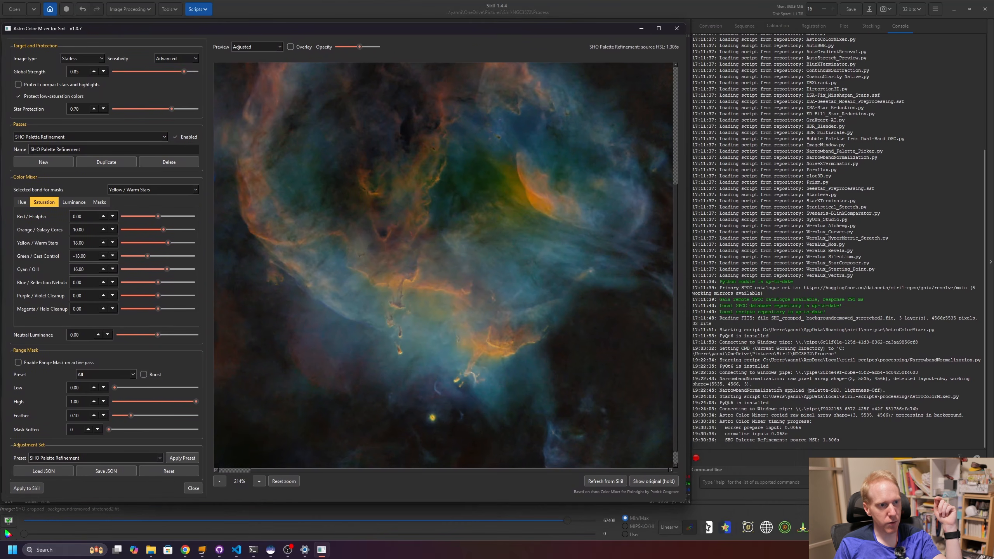
left_click_drag(724, 428, 842, 441)
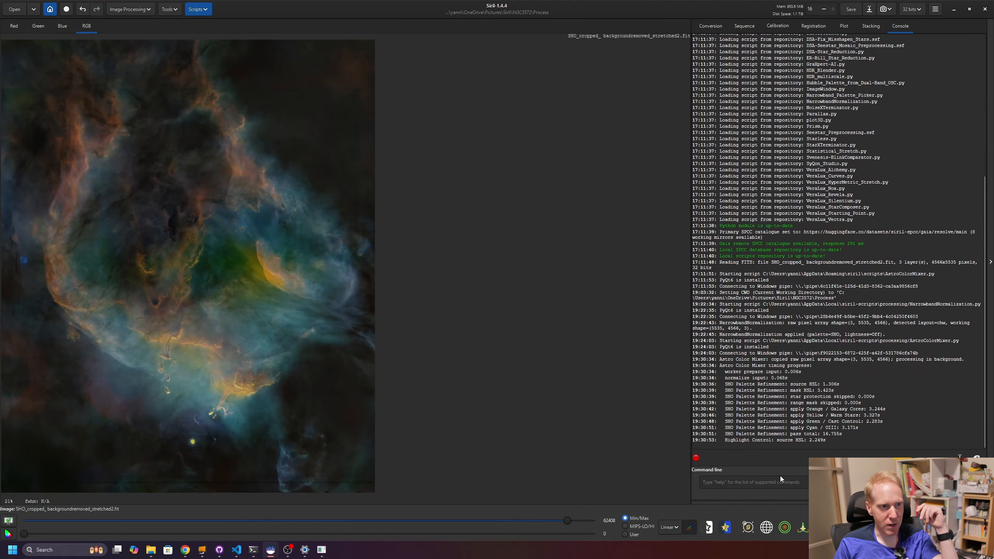
left_click_drag(728, 380, 758, 373)
left_click(759, 373)
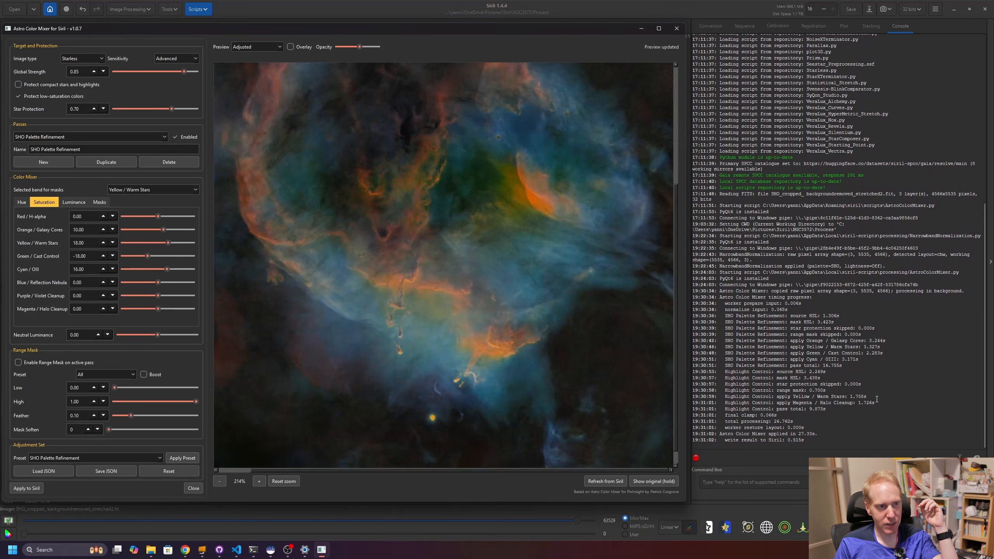
left_click_drag(815, 441, 677, 434)
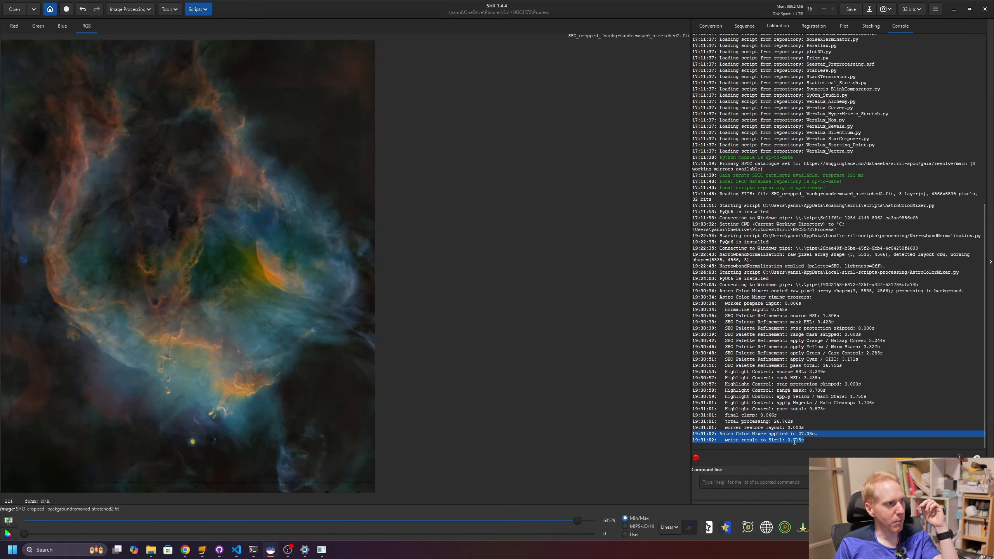
- Compare the image before and after the Astro Color Mixer change by undoing and redoing it, then return to the mixer window
left_click(83, 9)
left_click(97, 9)
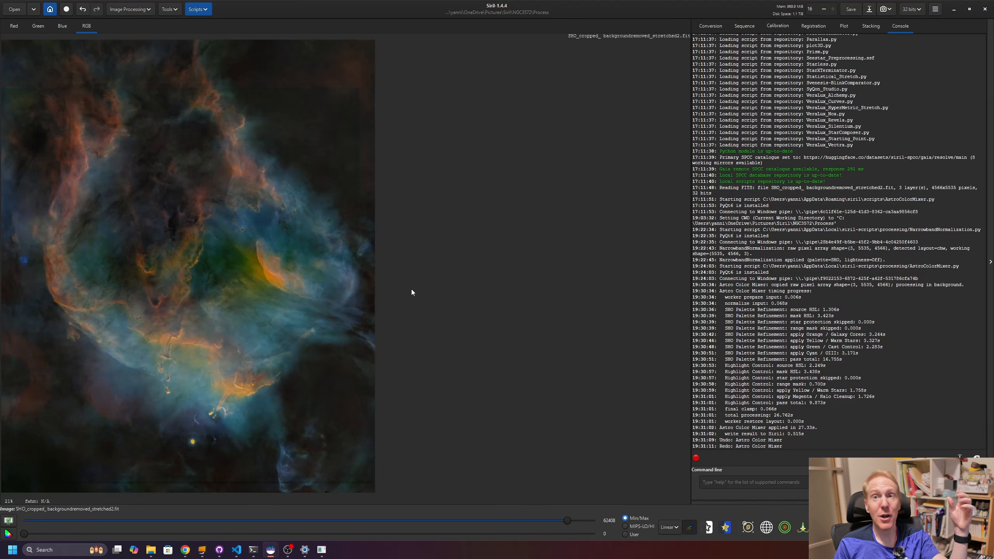
left_click(322, 549)
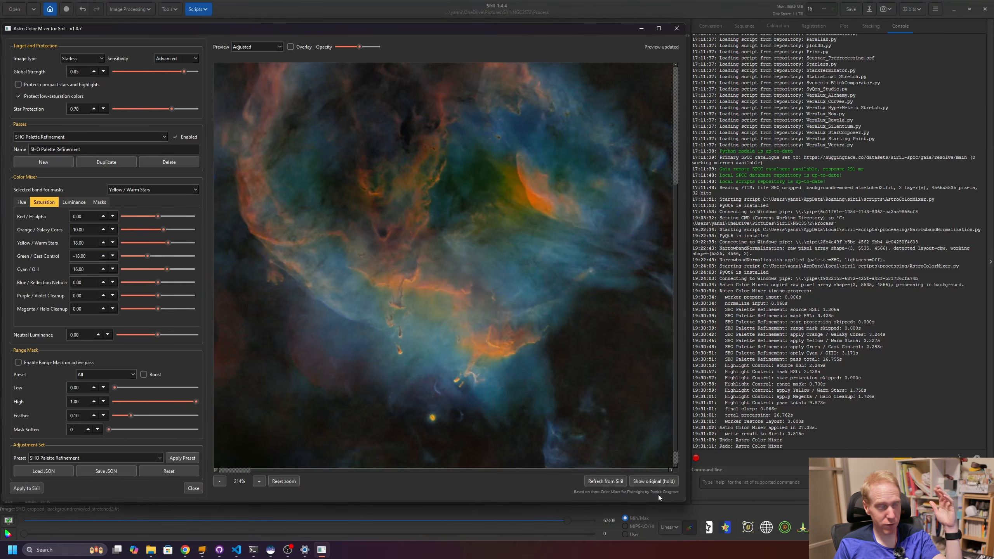